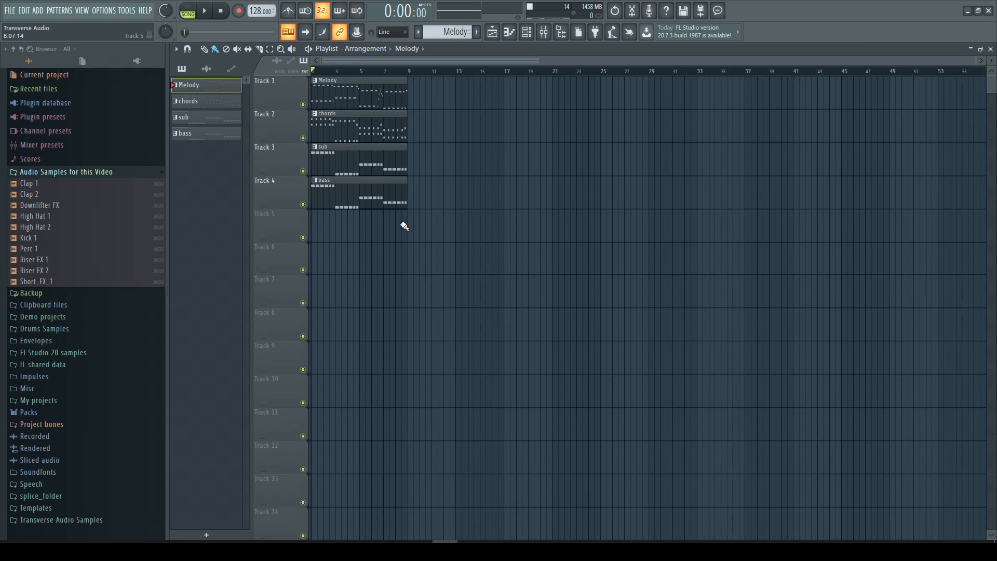
scroll(406, 224, "up", 3)
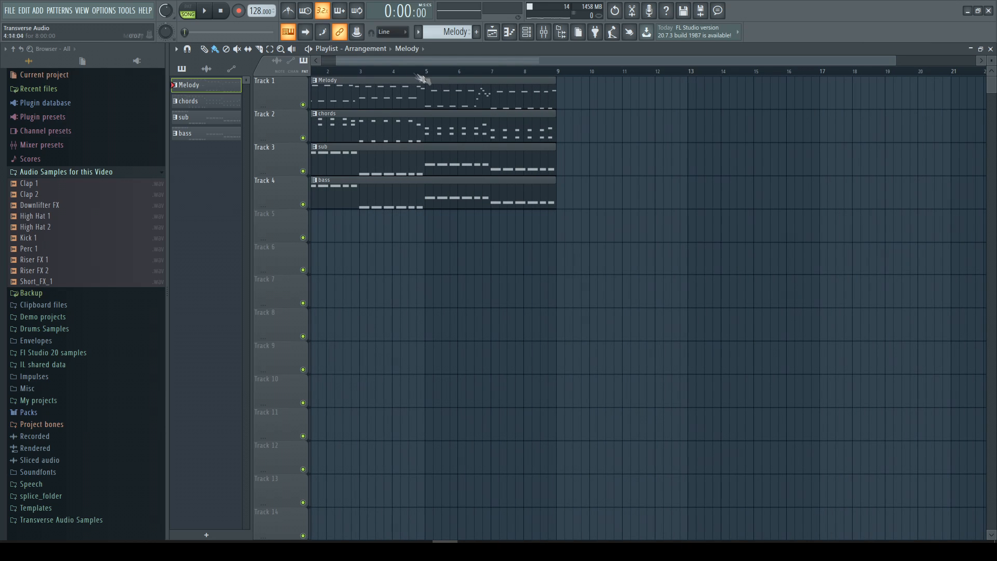
scroll(408, 65, "up", 1)
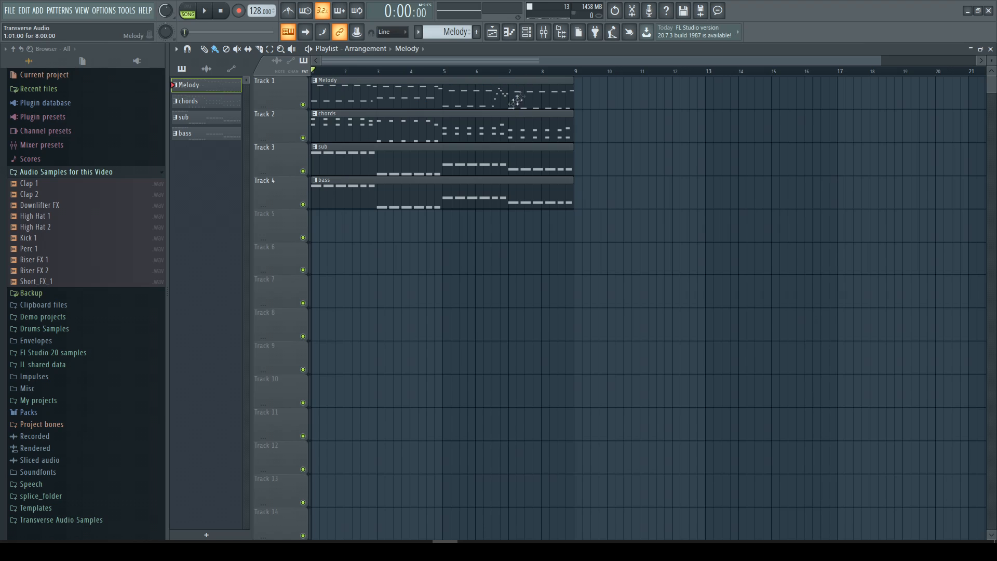
left_click(384, 112)
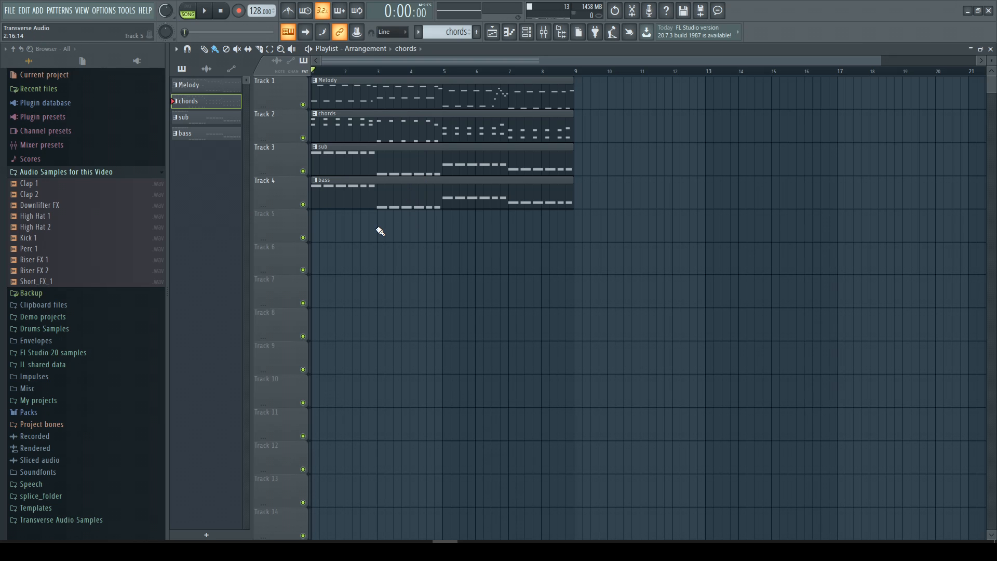
scroll(393, 237, "down", 1)
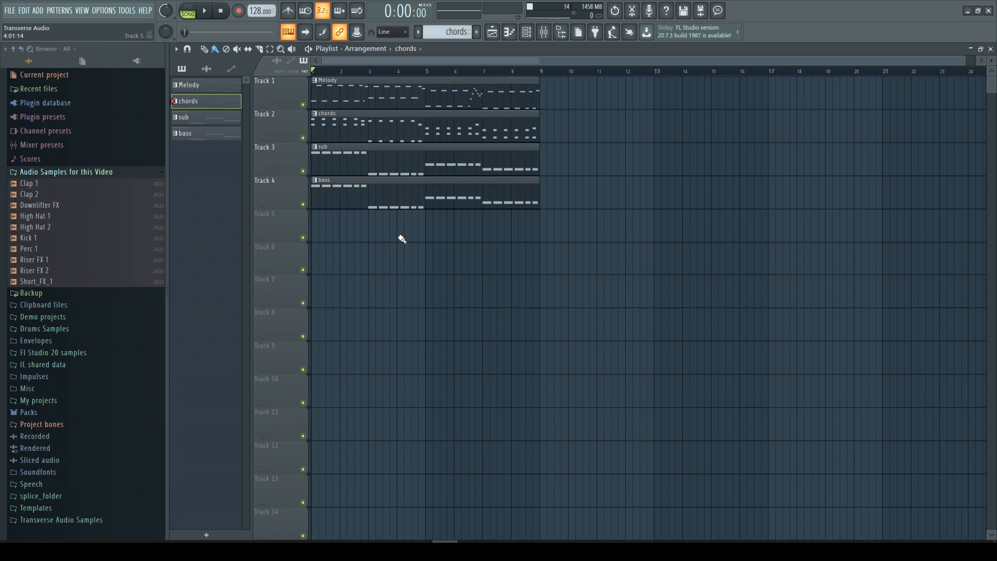
- Audition the Clap 1, Clap 2, High Hat 1, High Hat 2, Kick 1 and Perc 1 samples
mouse_move(454, 63)
left_mouse_down()
mouse_move(496, 71)
mouse_move(445, 73)
left_mouse_up()
left_click(50, 185)
left_click(51, 195)
left_click(49, 217)
left_click(48, 227)
left_click(45, 240)
left_click(44, 250)
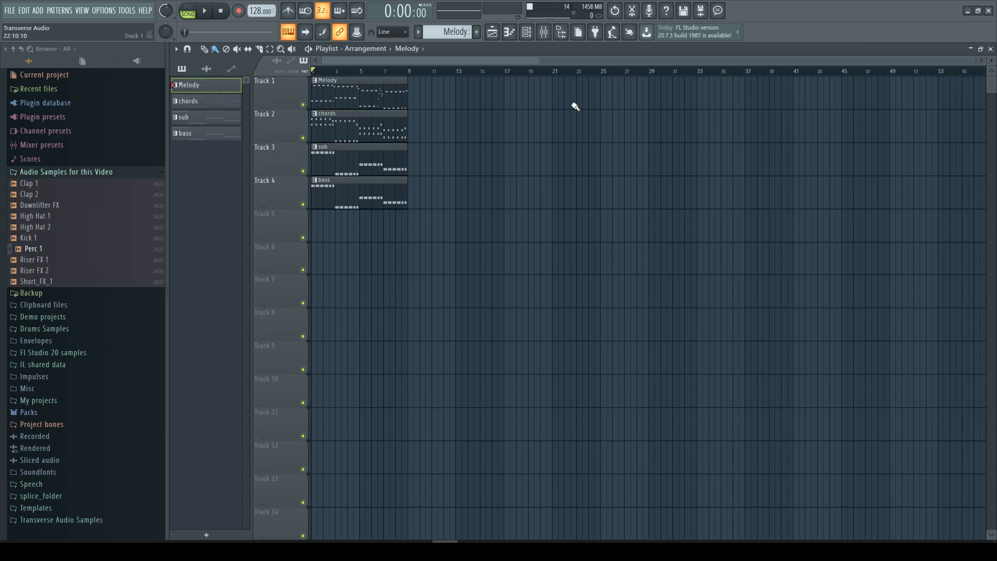
- Add a time marker named "intro" at the start of the playlist
left_click_drag(650, 76, 650, 186)
left_click(176, 49)
left_click(284, 133)
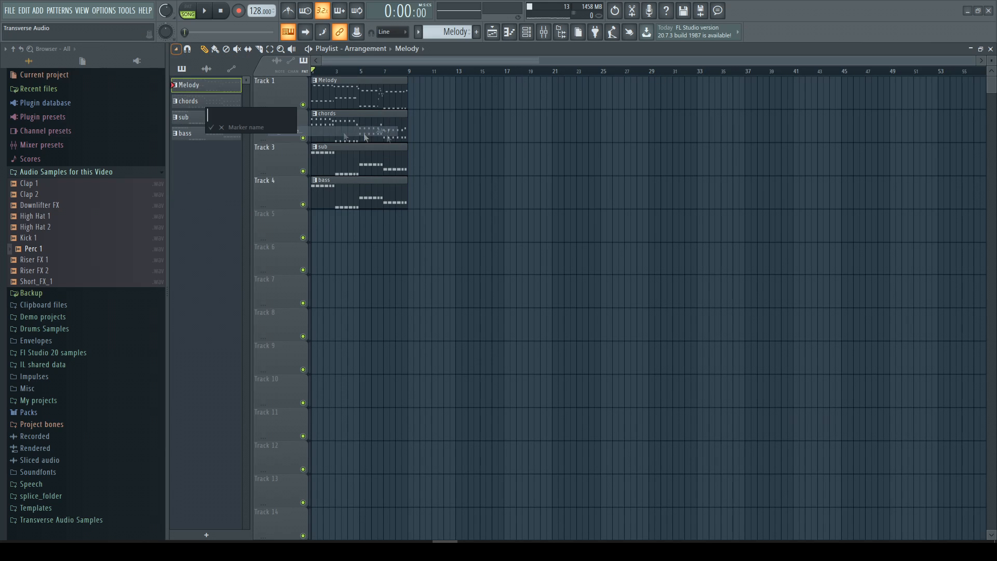
type("intro")
key("Return")
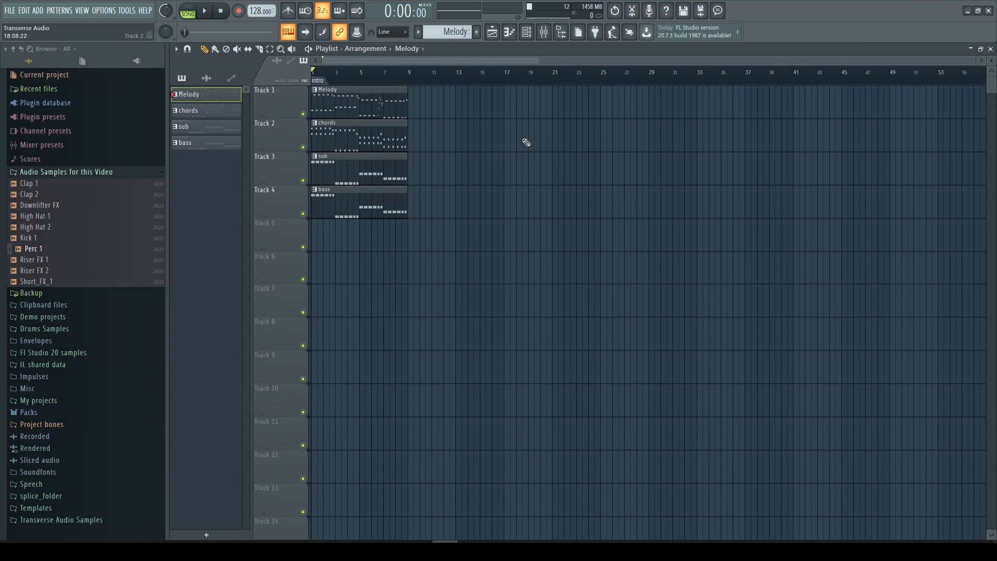
- Add a time marker named "buildup/breakdown" at bar 25 of the playlist
right_click(603, 87)
left_click(613, 89)
type("buildup/breakdown")
key("Return")
- Move the Melody, chords, sub and bass clips to bar 33 and add a "drop" marker there
left_click_drag(471, 218, 740, 110)
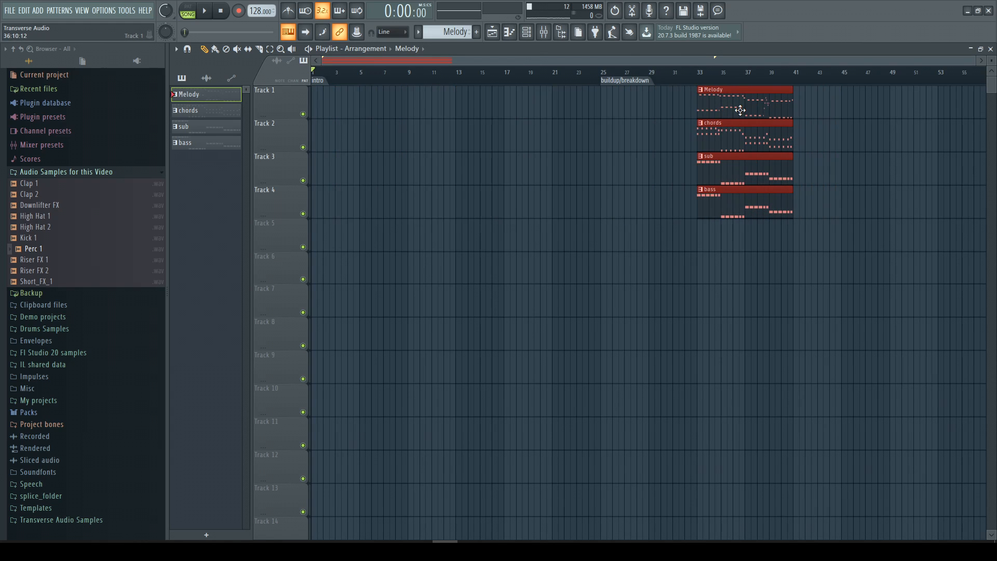
right_click(696, 83)
left_click(708, 89)
type("drop")
key("Return")
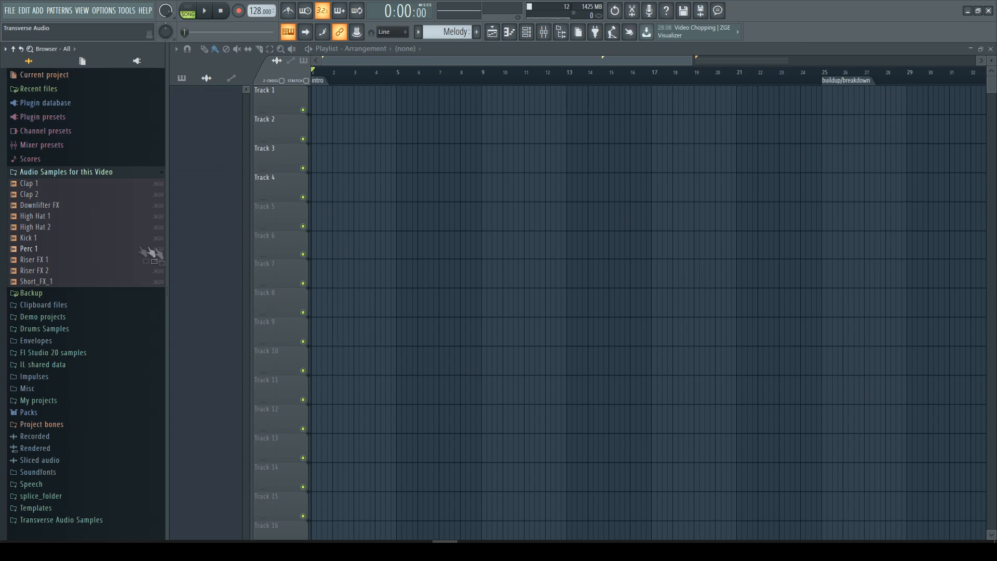
- Place Kick 1 on Track 9 at bar 1 and repeat it on every beat up to bar 25
left_click(80, 237)
left_click_drag(74, 245, 311, 334)
scroll(313, 334, "up", 2)
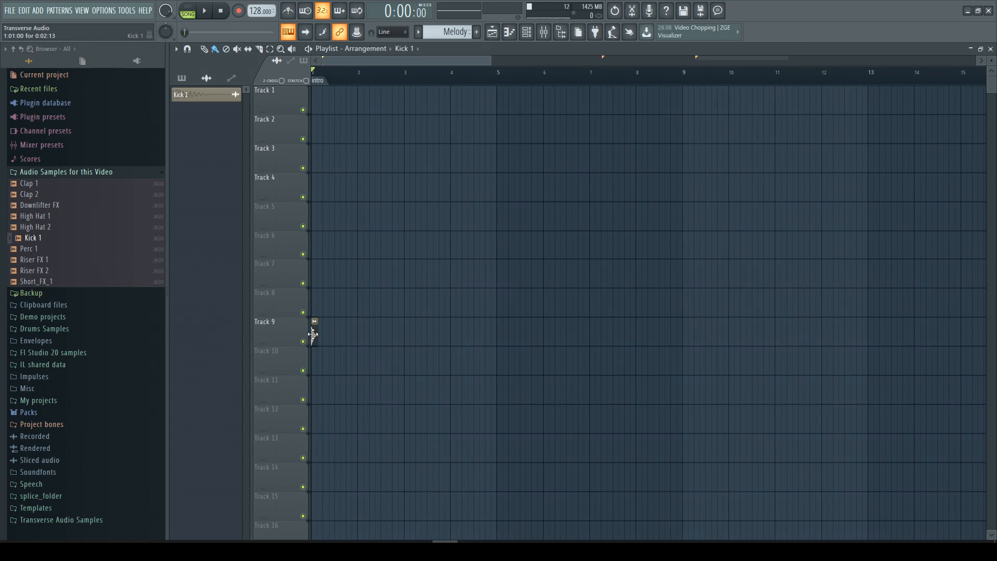
mouse_move(325, 338)
left_mouse_down()
mouse_move(657, 335)
mouse_move(853, 350)
left_mouse_up()
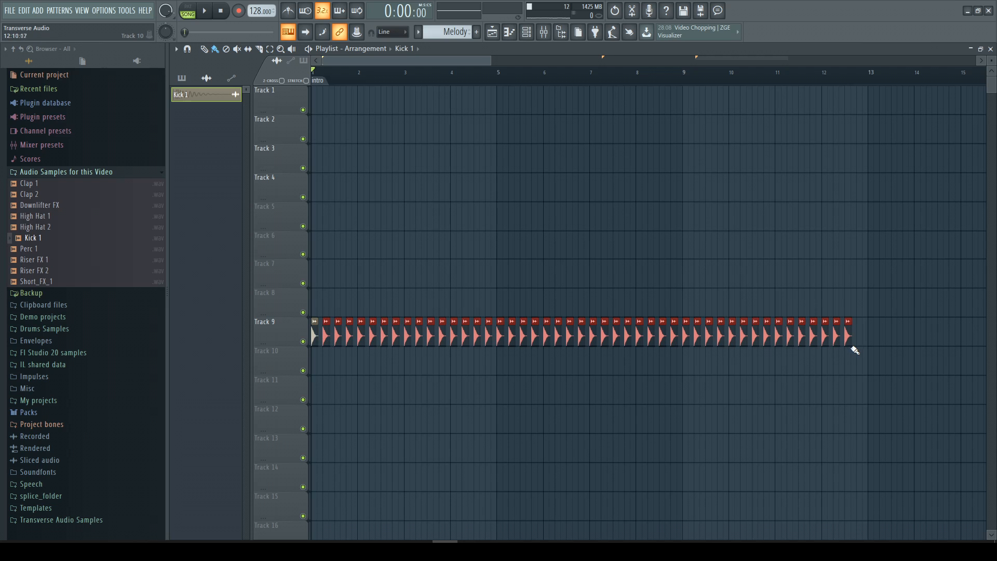
left_click_drag(455, 65, 583, 82)
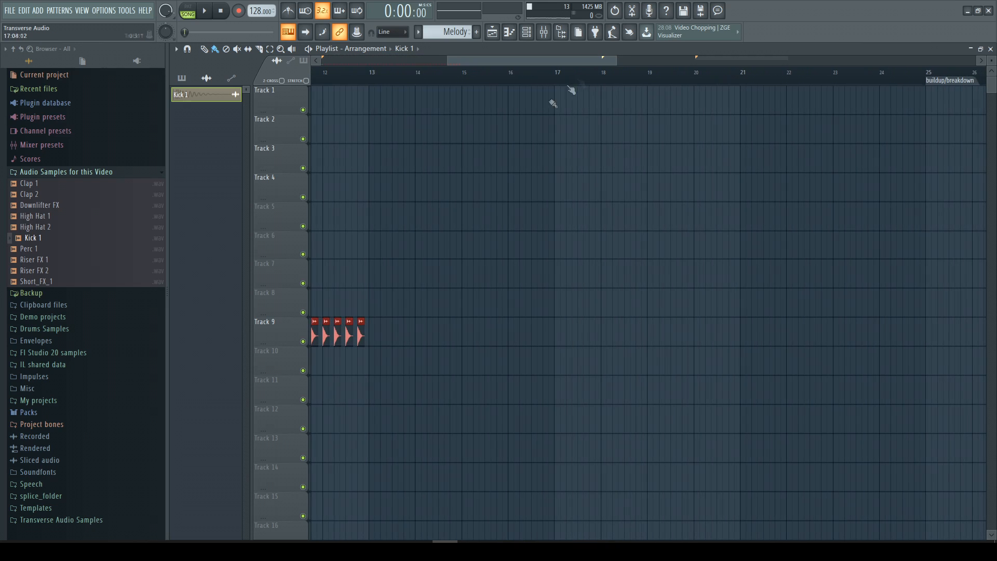
left_click_drag(372, 341, 919, 342)
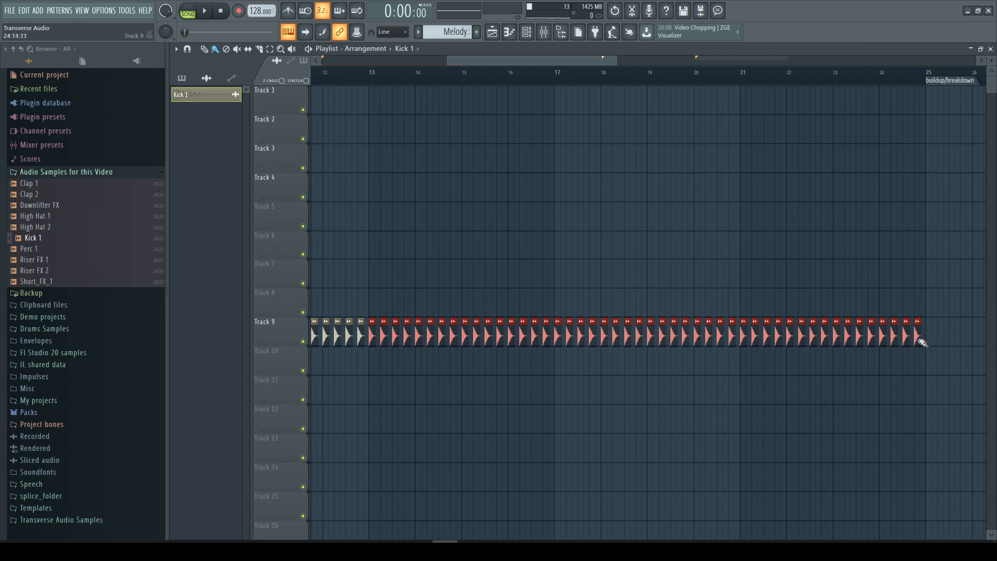
- Place a Clap 2 clip on Track 10 at the second beat of bar 1, two beats long
left_click(45, 195)
left_click_drag(554, 63, 221, 82)
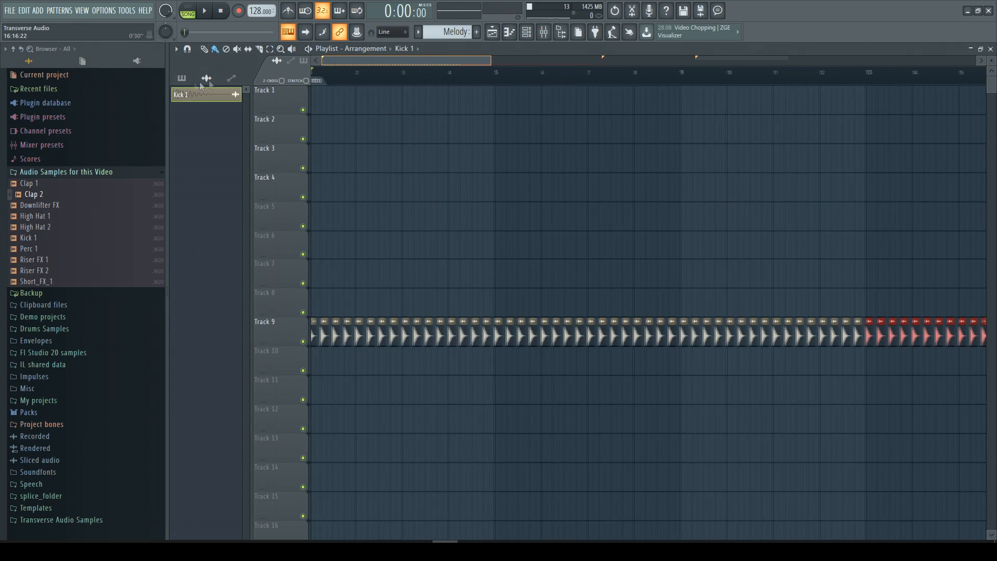
left_click(41, 197)
left_click(39, 197)
left_click_drag(40, 198, 396, 363)
scroll(332, 363, "up", 5)
scroll(400, 361, "up", 4)
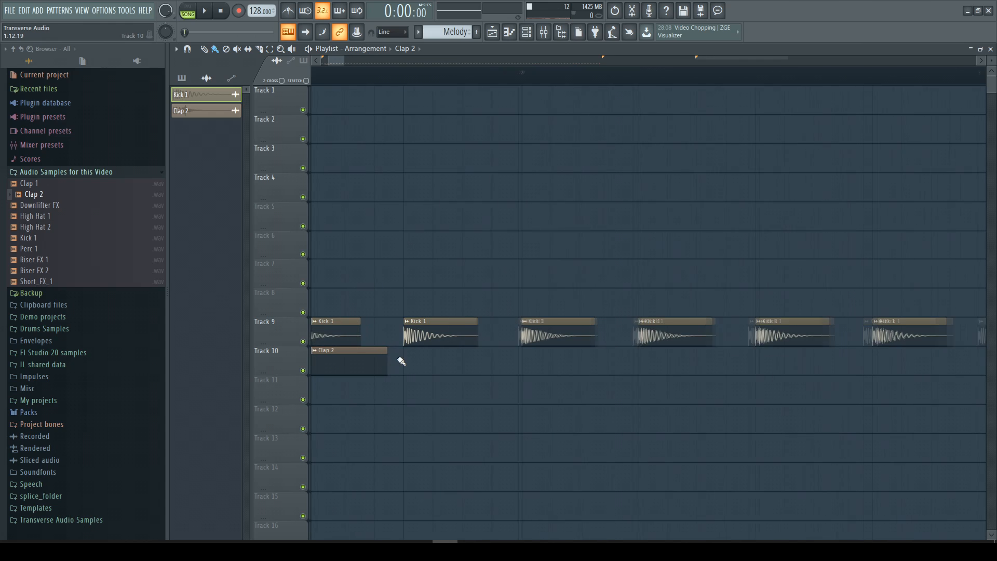
left_click(394, 364)
scroll(384, 359, "down", 4)
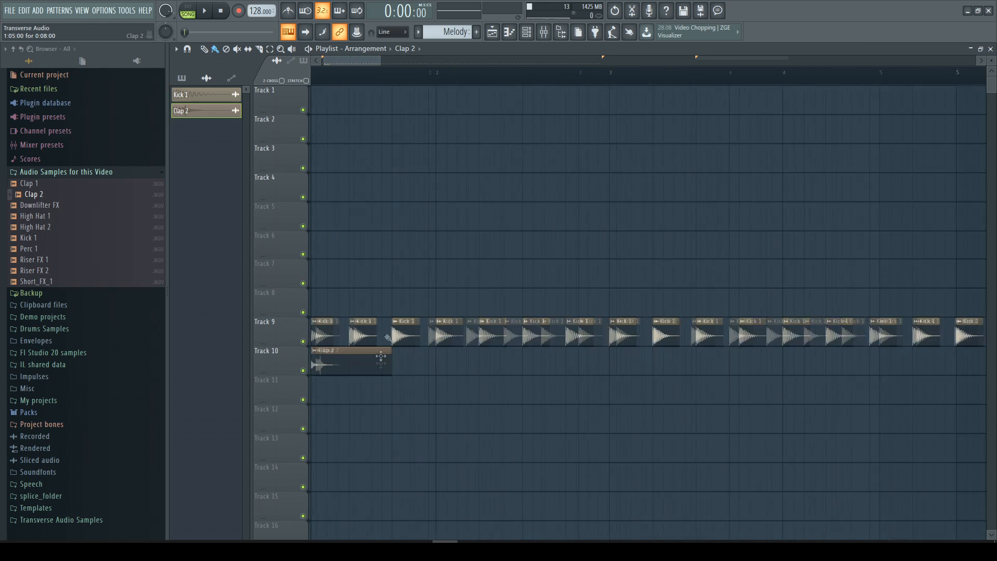
left_click_drag(342, 61, 328, 62)
scroll(323, 311, "down", 1)
scroll(363, 357, "down", 3)
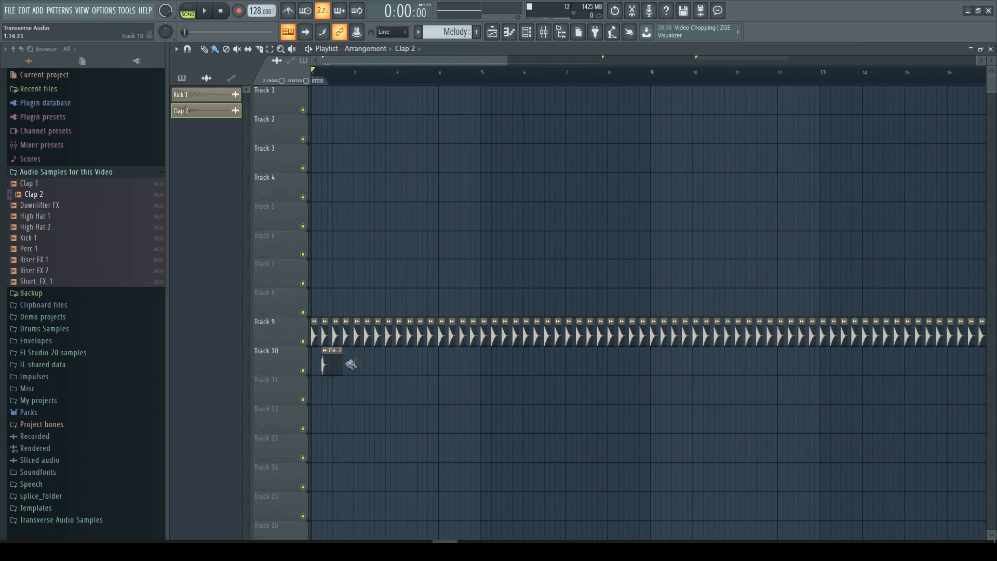
- Repeat the Clap 2 clip every two beats along Track 10 up to the buildup/breakdown marker
left_click_drag(348, 365, 970, 367)
scroll(978, 367, "down", 1)
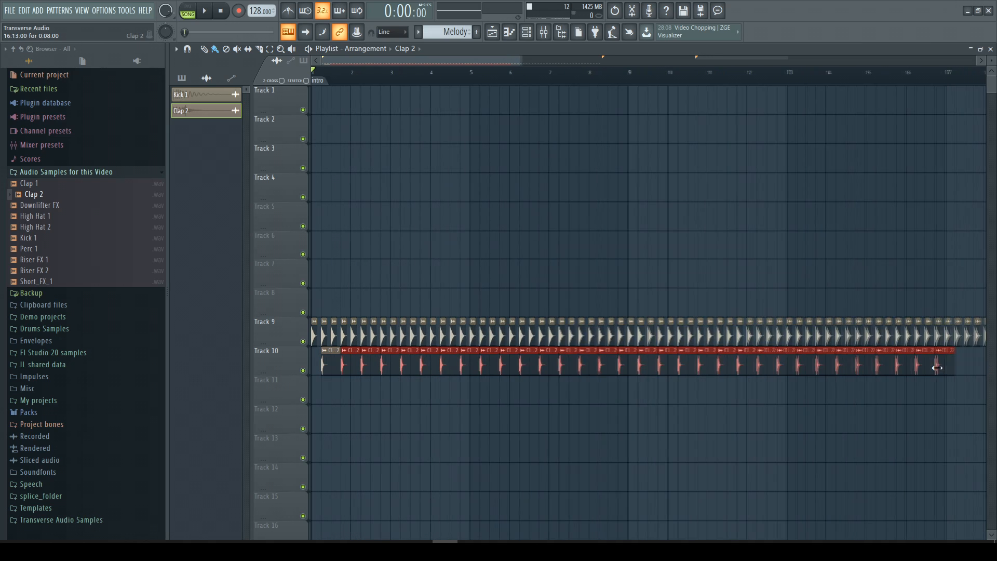
left_click_drag(514, 61, 642, 104)
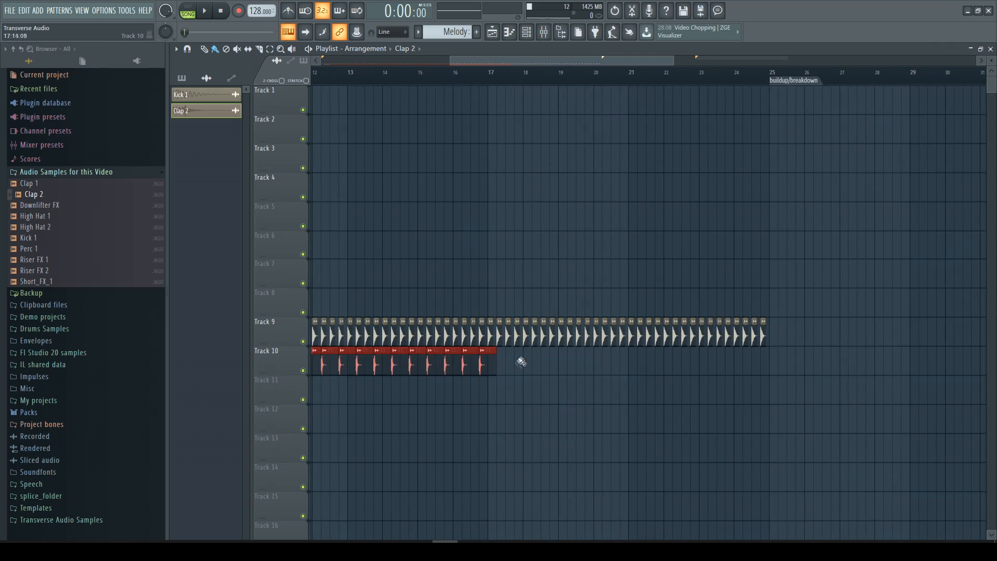
scroll(503, 368, "up", 1)
left_click_drag(502, 368, 802, 364)
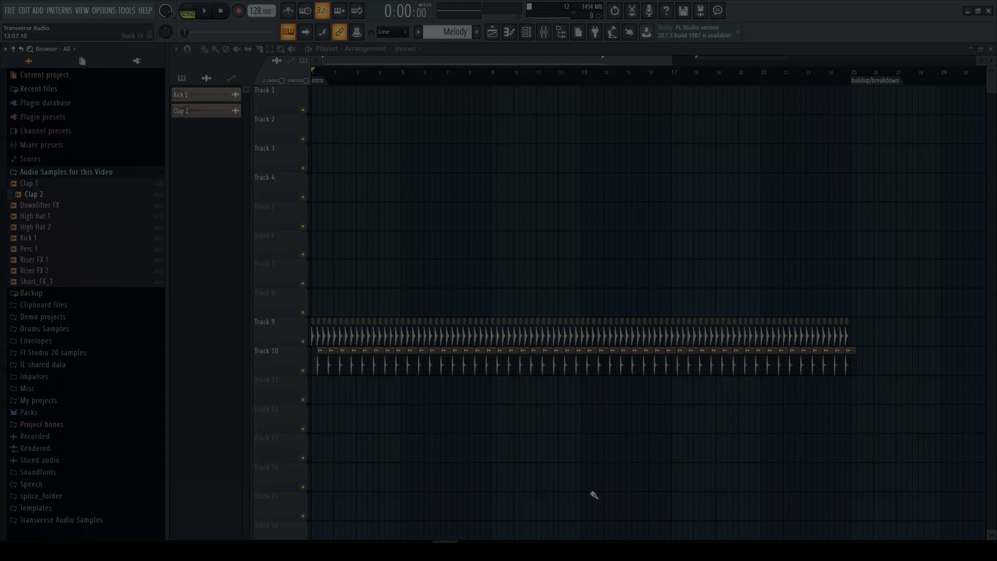
- Place High Hat 2 on Track 11, lengthen it to one beat and position it on the first off-beat of bar 5
left_click_drag(59, 227, 312, 393)
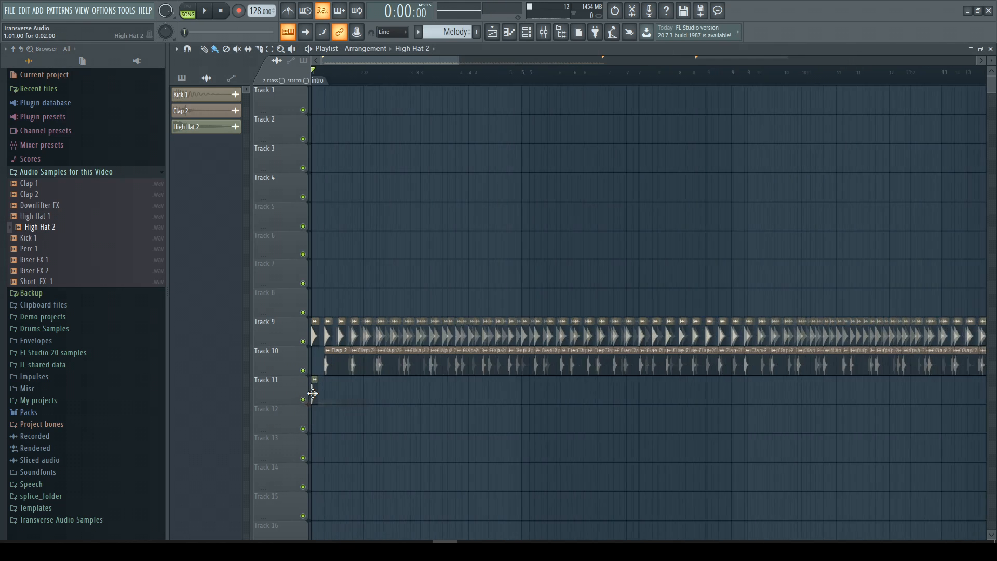
scroll(332, 208, "up", 5)
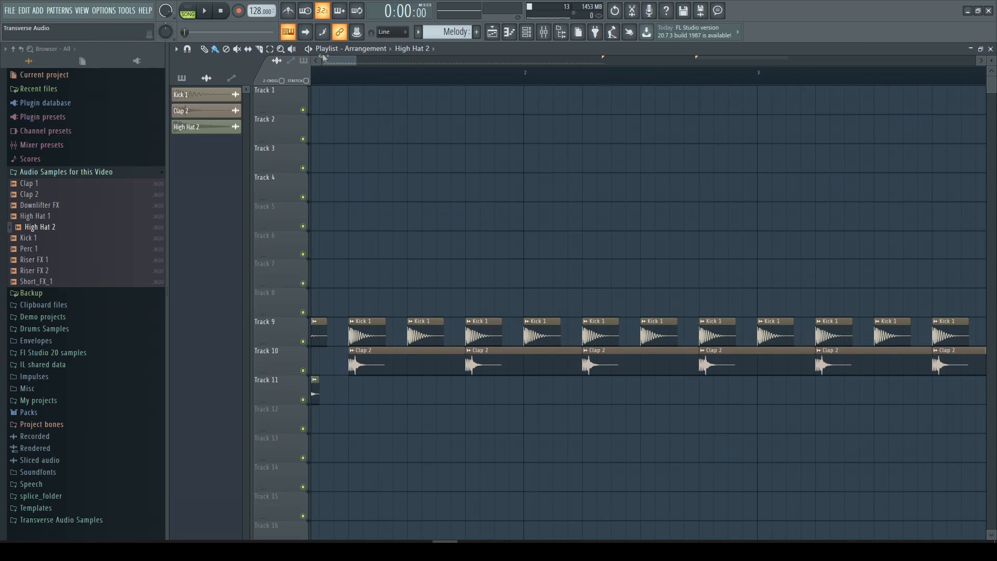
left_click_drag(324, 60, 315, 60)
left_click_drag(325, 392, 397, 395)
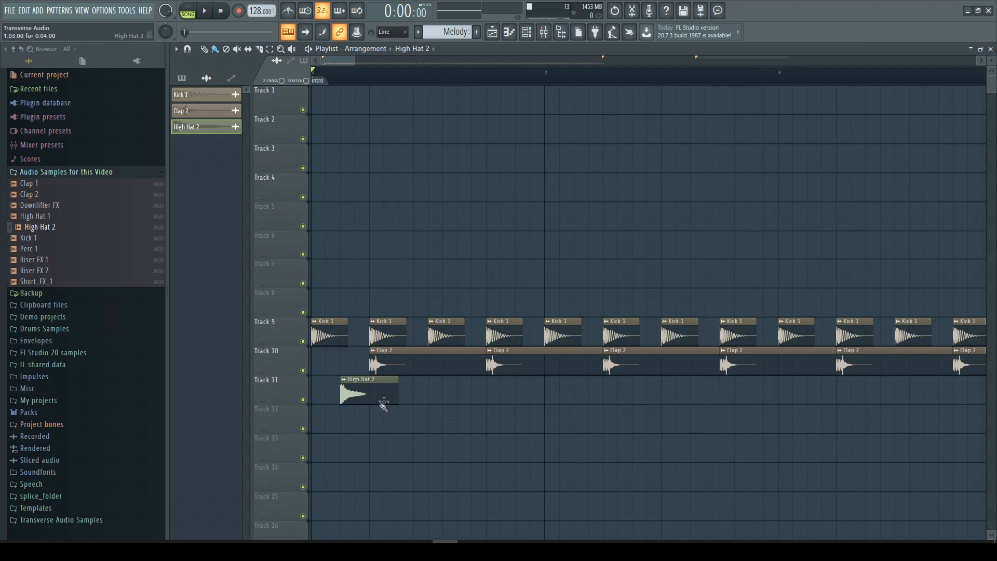
scroll(323, 382, "down", 4)
left_click_drag(323, 382, 576, 402)
scroll(576, 402, "up", 2)
scroll(576, 401, "down", 3)
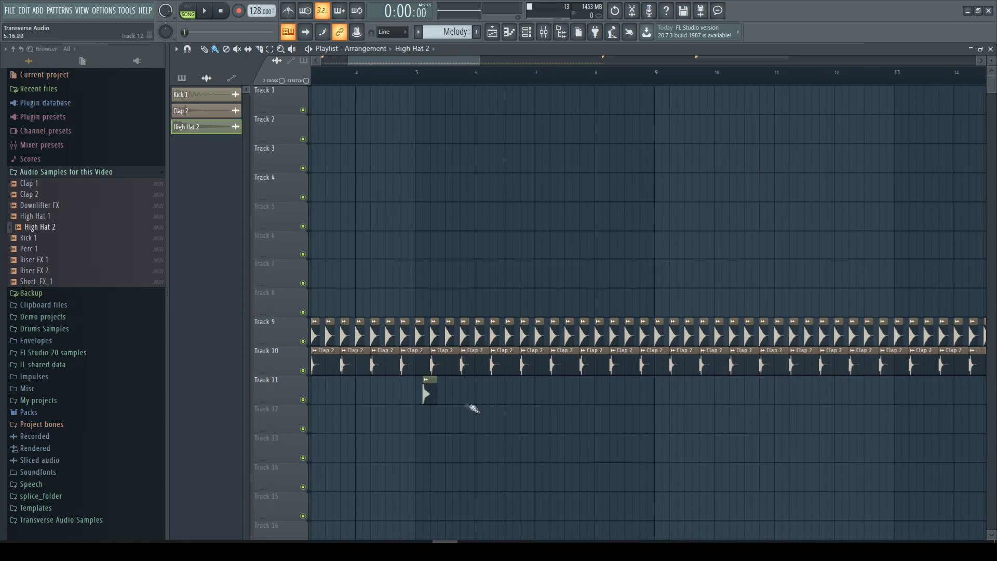
- Repeat the High Hat 2 clip on every off-beat along Track 11 from bar 5 to bar 25
left_click_drag(442, 396, 957, 397)
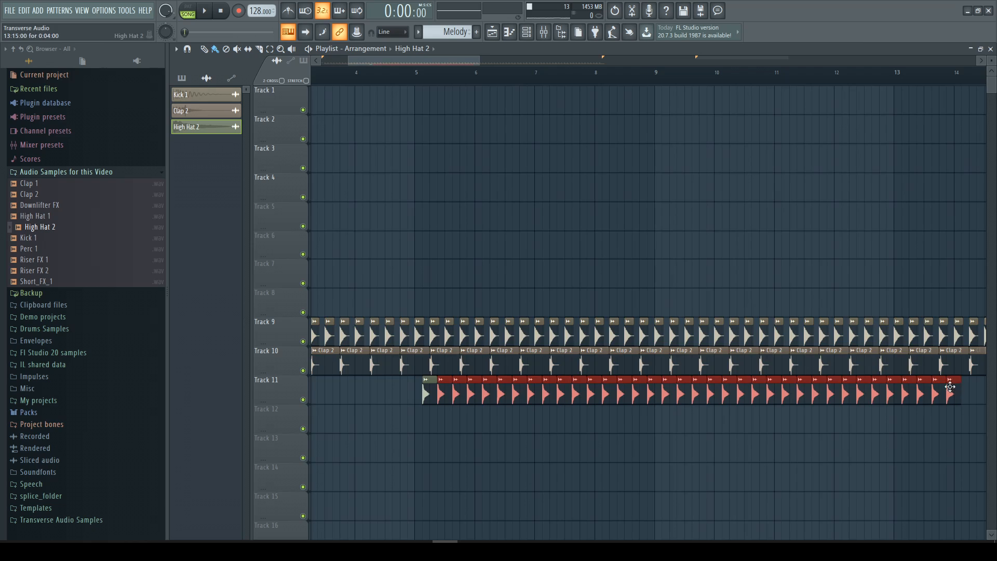
scroll(583, 94, "down", 2)
left_click_drag(479, 64, 618, 64)
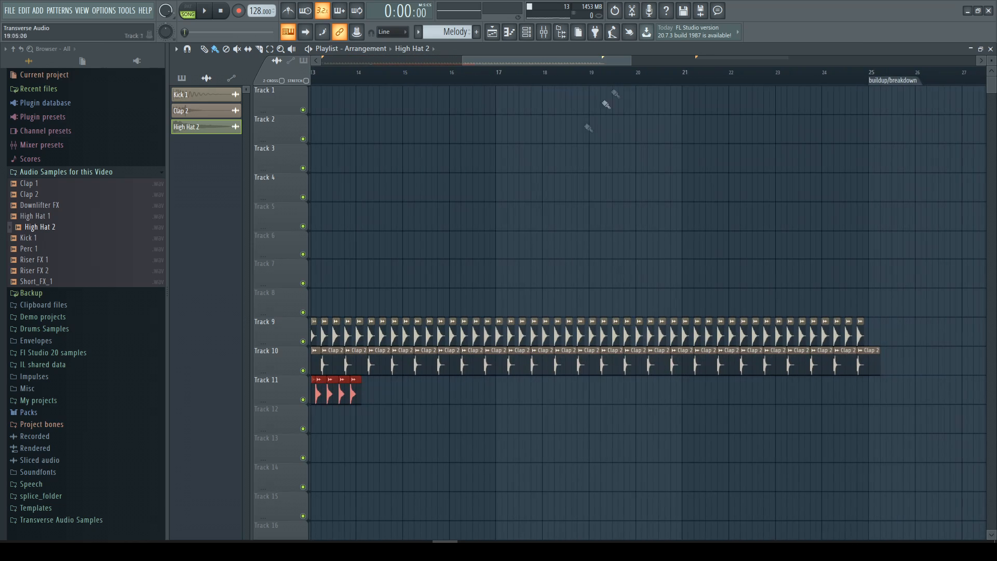
left_click_drag(367, 393, 864, 394)
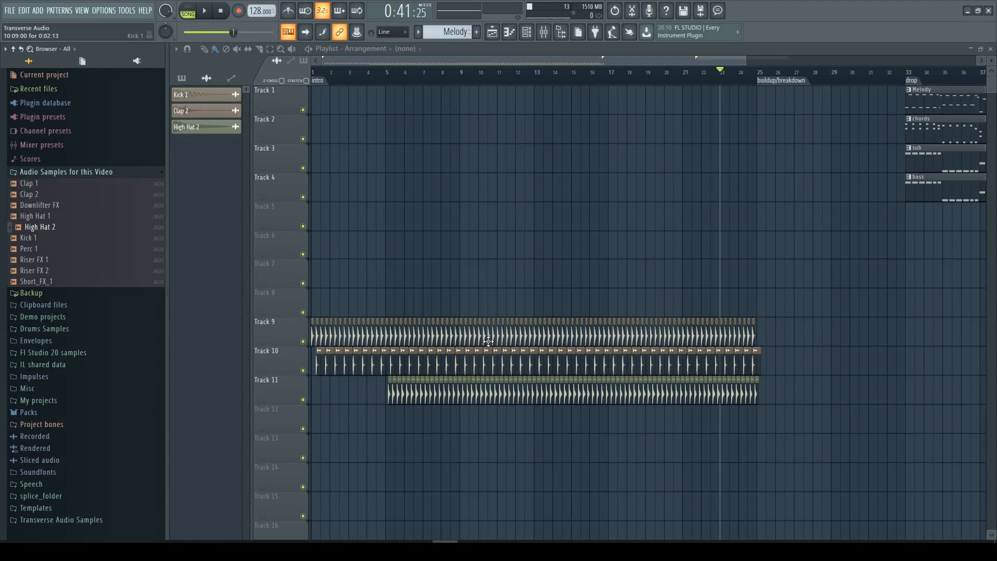
- Play back the end of the intro and audition the clap, high hat and kick samples for an extra layer
key("space")
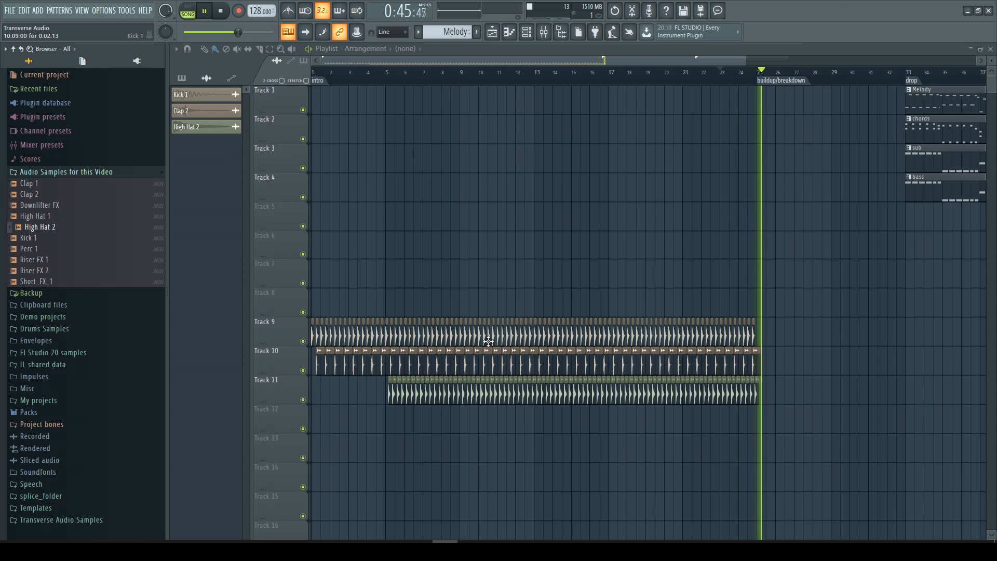
key("space")
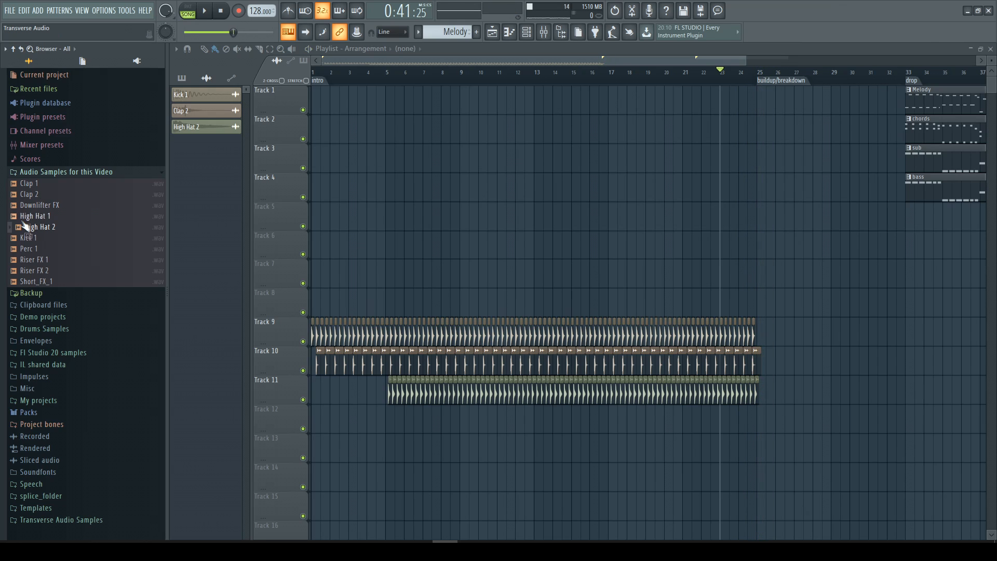
left_click(48, 194)
left_click(50, 185)
left_click(52, 228)
left_click(49, 240)
left_click(51, 227)
left_click(48, 194)
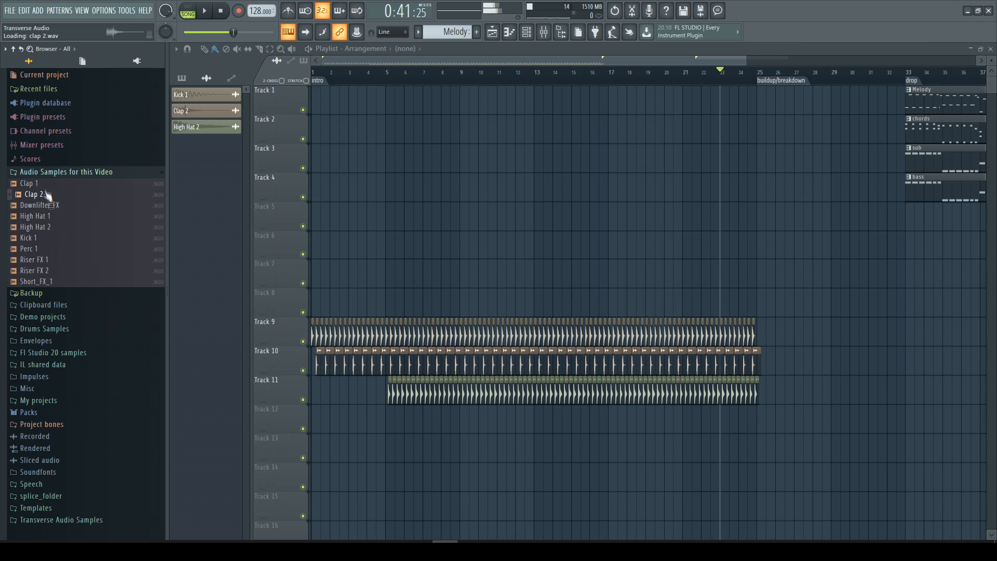
left_click(49, 184)
left_click(47, 194)
- Place Clap 1 hits on Track 12 at steps 10 and 16 of bar 12 and check the sample's channel settings
left_click_drag(39, 183, 671, 426)
scroll(516, 422, "up", 7)
left_click(761, 420)
double_click(776, 421)
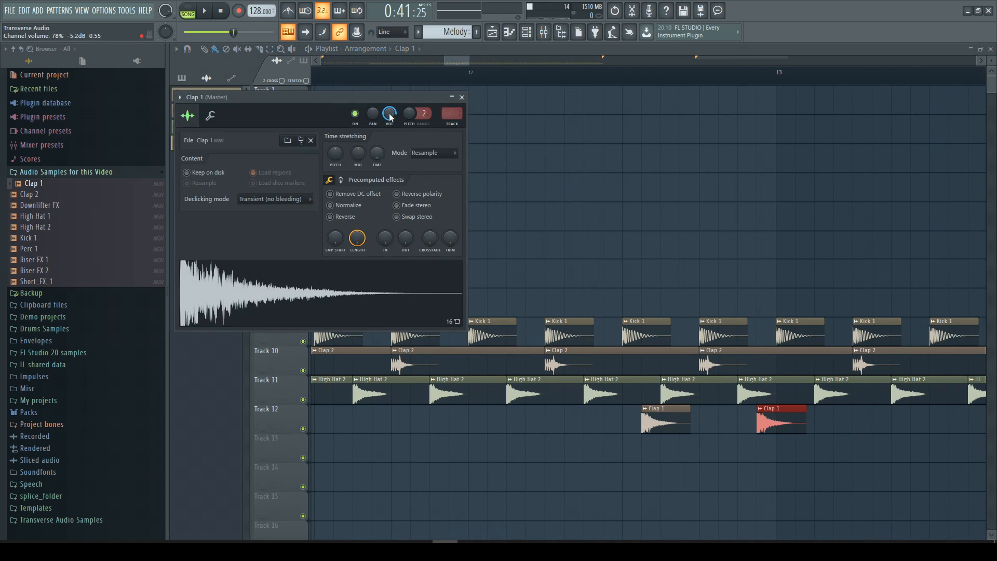
left_click(461, 97)
- Repeat the two Clap 1 hits on Track 12 at steps 10 and 16 of bars 16, 20 and 24
scroll(719, 285, "down", 7)
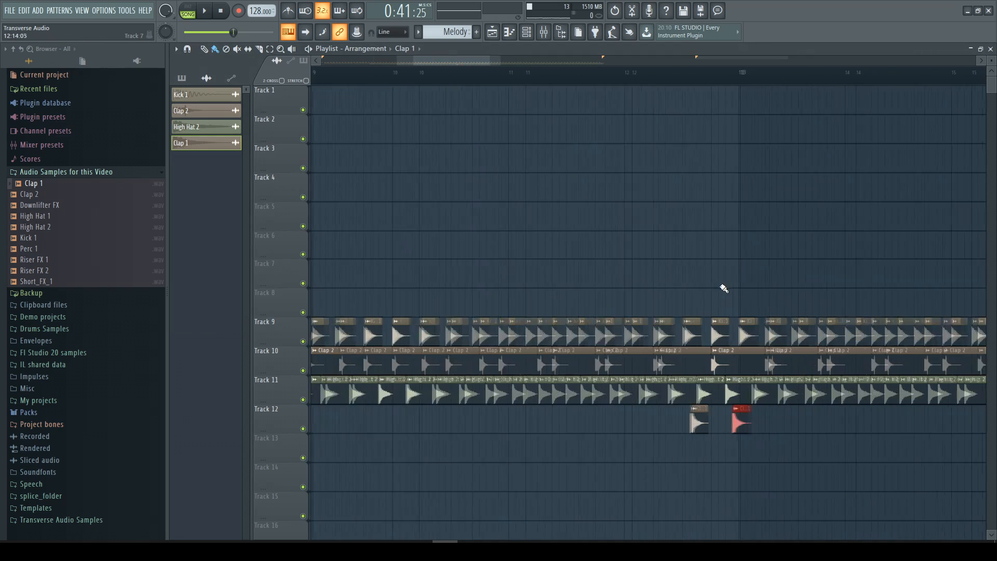
scroll(891, 454, "up", 8)
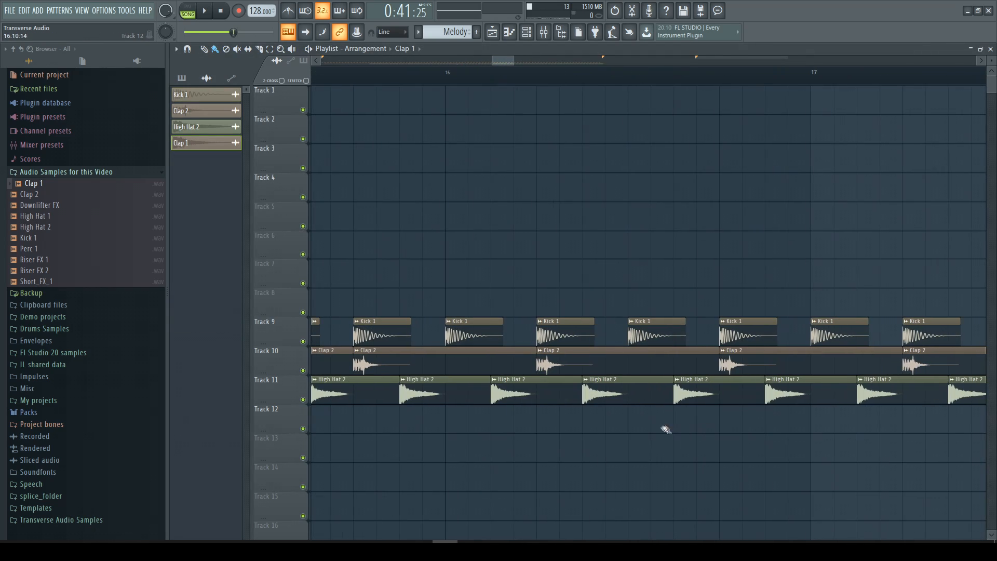
left_click(795, 423)
scroll(832, 416, "down", 7)
scroll(882, 429, "up", 4)
left_click(819, 423)
left_click(870, 422)
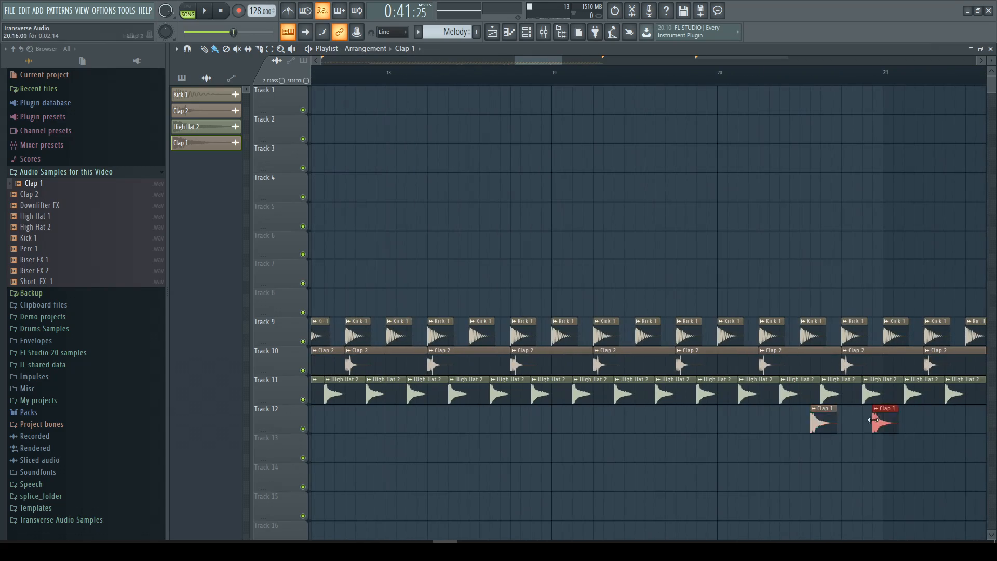
scroll(912, 412, "down", 7)
scroll(845, 431, "up", 8)
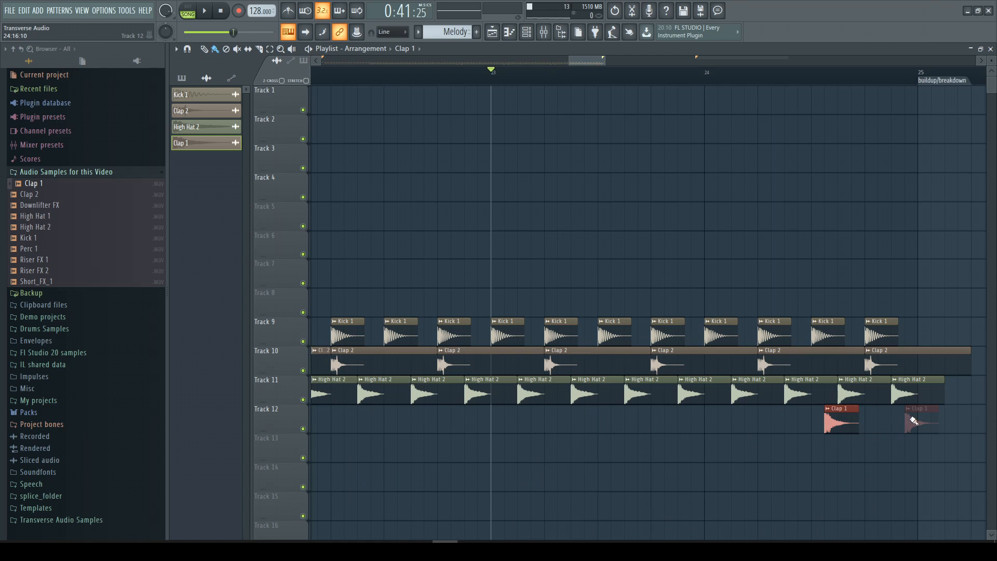
- Place the final Clap 1 hit on Track 12 at step 16 of bar 24
left_click(912, 420)
scroll(913, 419, "down", 7)
left_click_drag(675, 61, 574, 78)
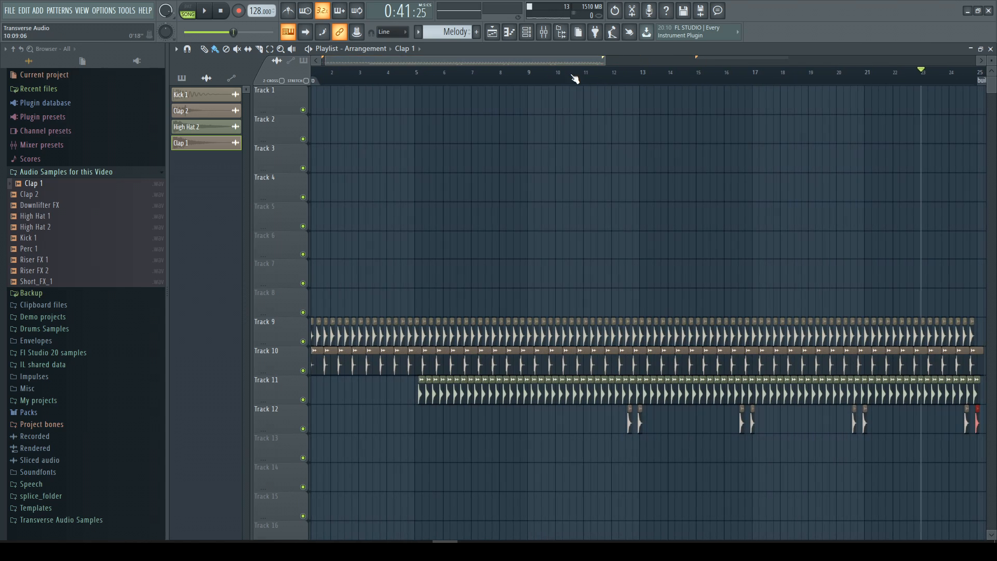
- Audition High Hat 1 and place two hits of it on Track 13 at steps 14 and 16 of bar 12
left_click(50, 217)
left_click_drag(51, 225, 636, 457)
scroll(641, 451, "up", 4)
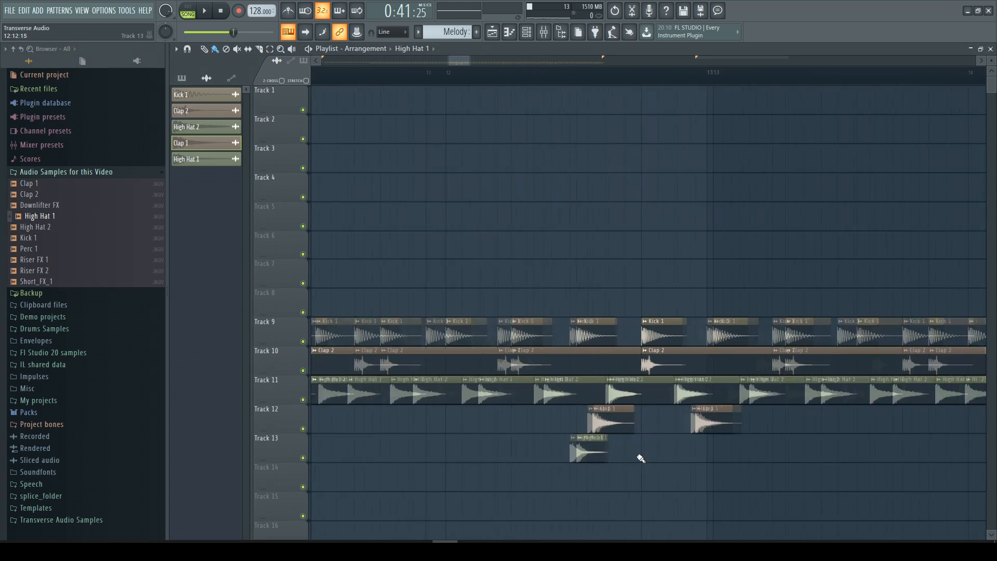
left_click_drag(558, 459, 676, 456)
left_click(727, 450)
- Repeat the two High Hat 1 hits on Track 13 at steps 14 and 16 of bars 16, 20 and 24
scroll(742, 450, "down", 5)
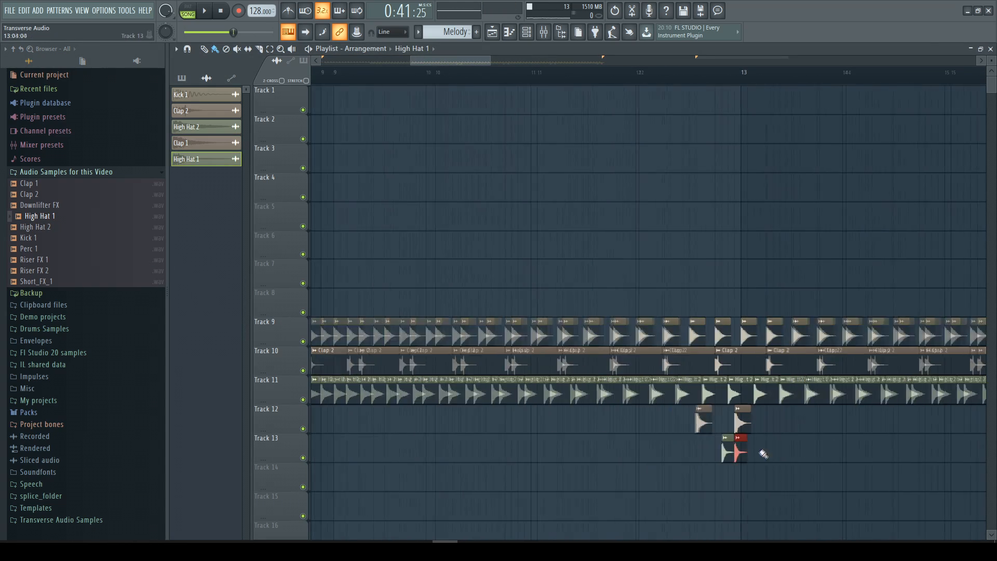
scroll(726, 448, "up", 3)
right_click(744, 444)
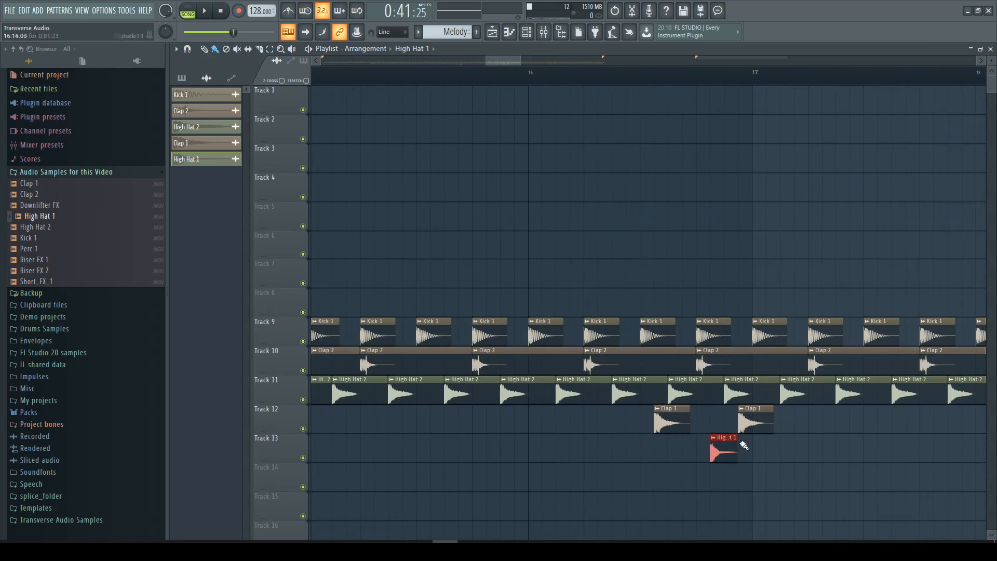
scroll(778, 439, "down", 4)
scroll(675, 452, "up", 4)
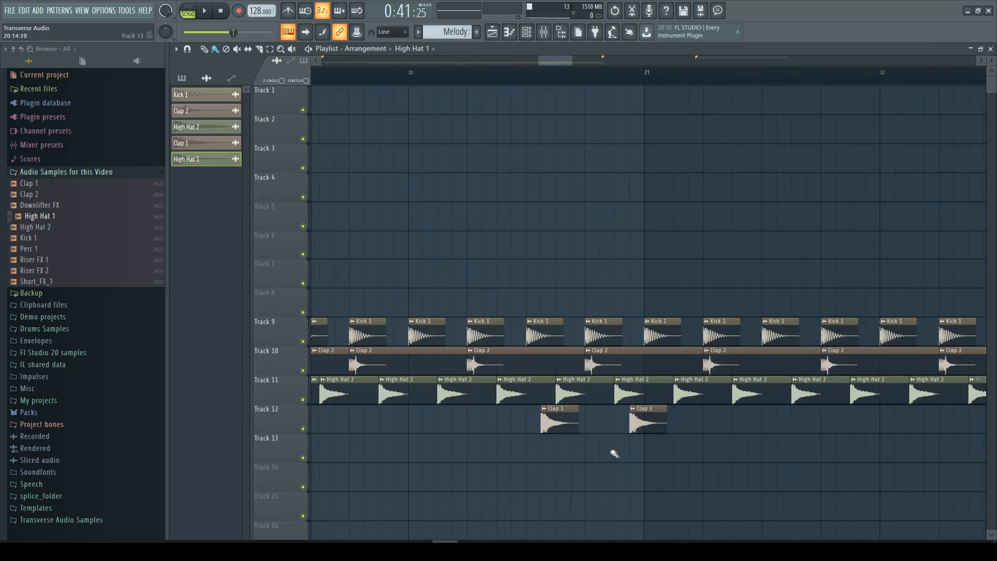
scroll(695, 450, "down", 3)
scroll(845, 456, "up", 5)
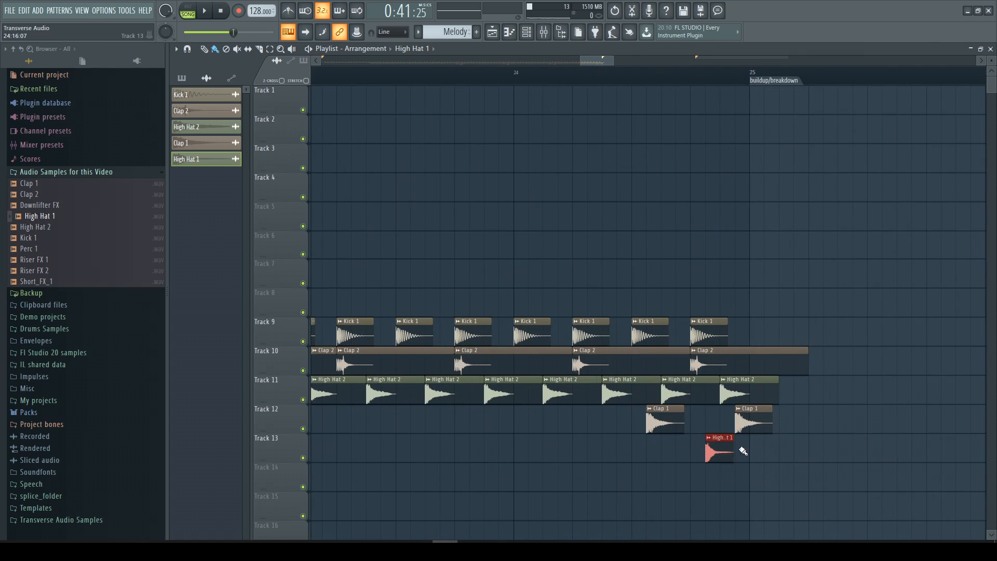
- Place the Perc 1 sample on Track 14 at step 11 of bar 9
scroll(743, 451, "down", 8)
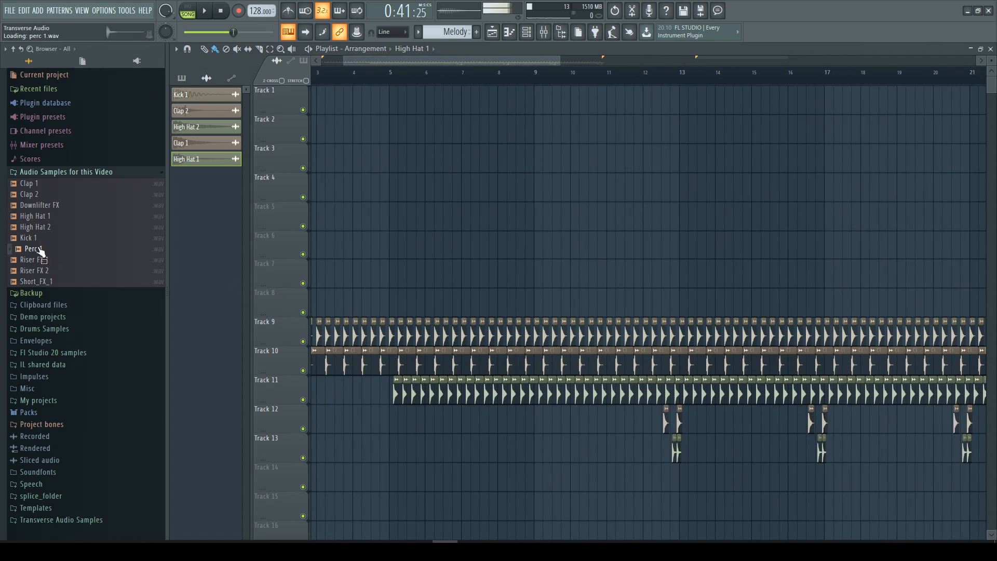
left_click_drag(203, 302, 615, 470)
scroll(614, 470, "up", 4)
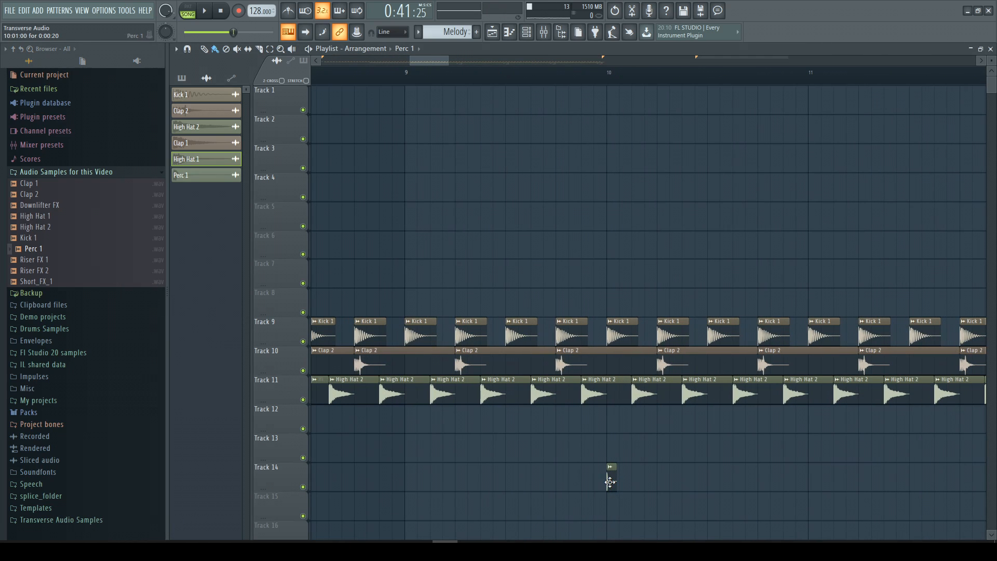
scroll(540, 480, "down", 3)
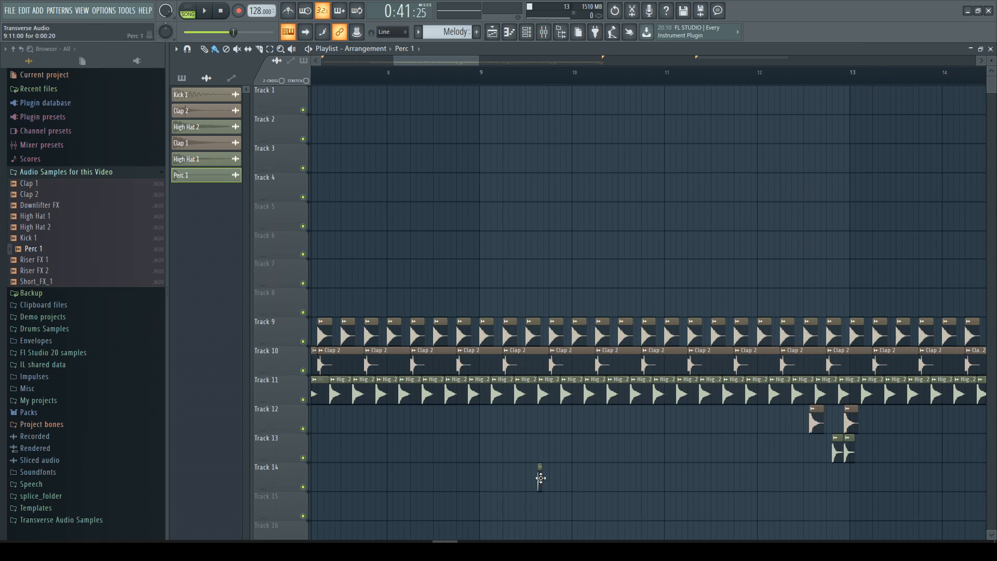
- Extend the Perc 1 clip on Track 14 to a length of exactly two bars
left_click_drag(542, 478, 706, 485)
scroll(719, 485, "up", 4)
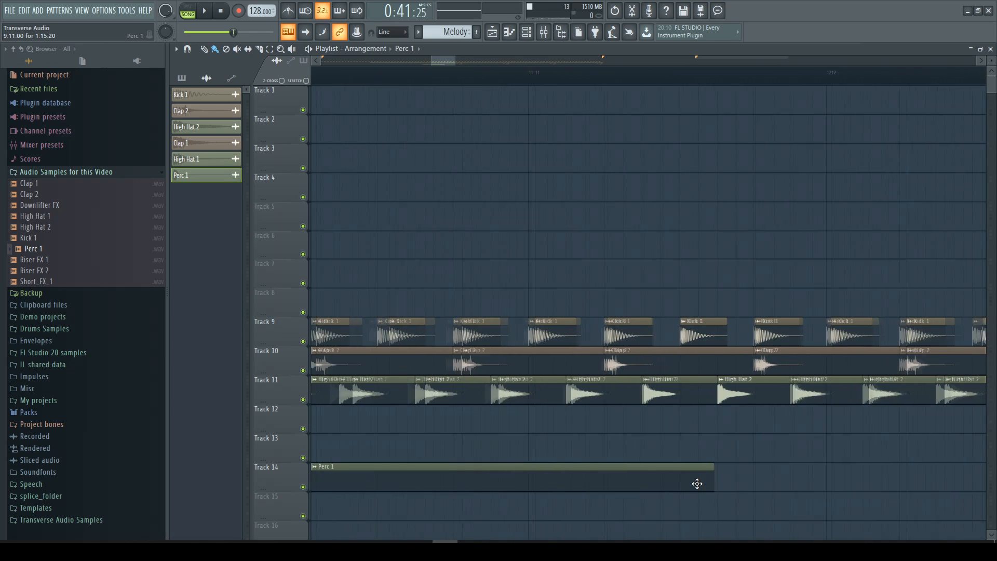
scroll(719, 483, "up", 4)
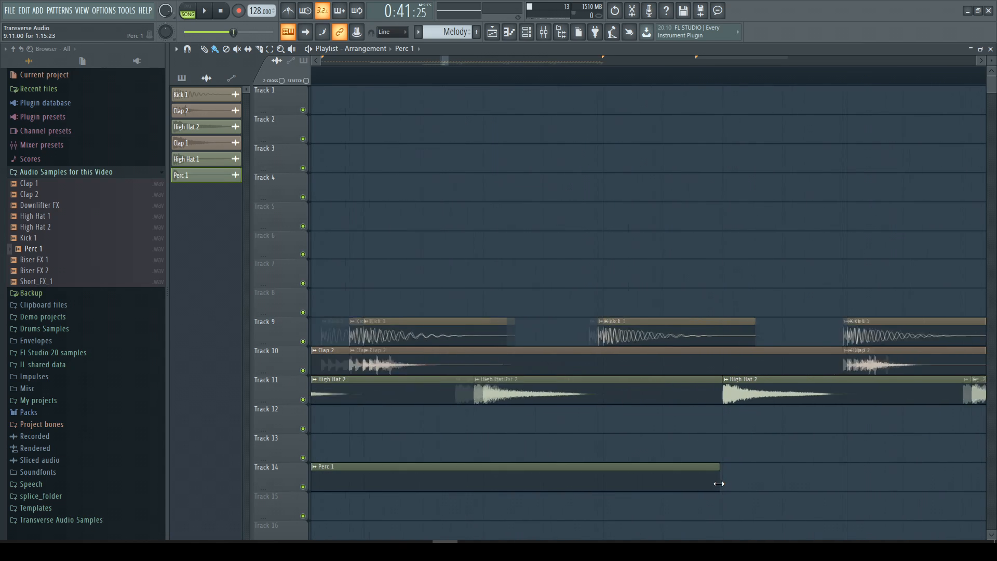
left_click_drag(717, 480, 724, 479)
scroll(706, 475, "down", 6)
- Duplicate the two-bar Perc 1 clip end to end along Track 14 up to the buildup/breakdown marker
left_click(599, 477, "ctrl")
scroll(595, 480, "down", 3)
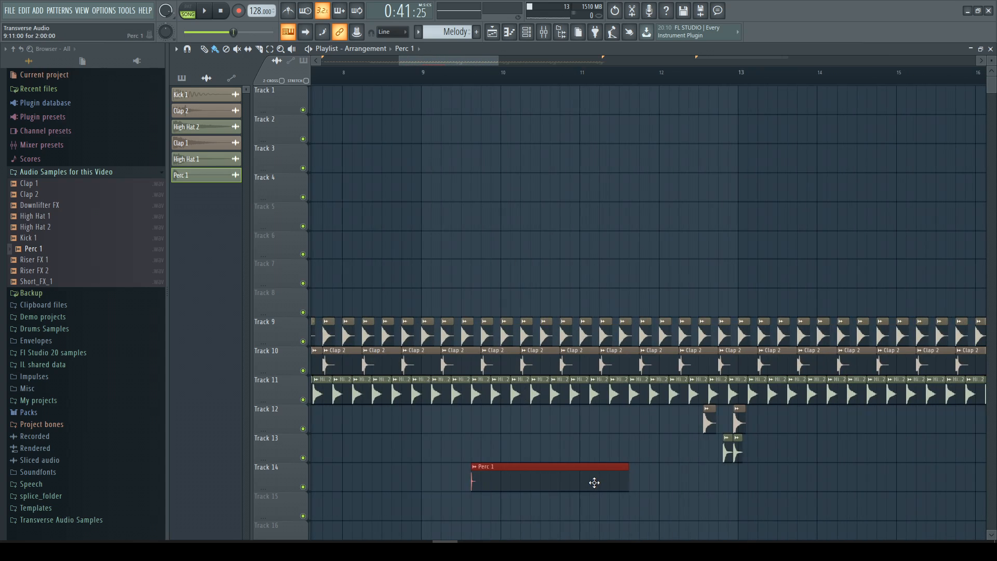
key("ctrl+b")
scroll(631, 481, "down", 4)
key("ctrl+b")
key("ctrl+b")
key("ctrl+b")
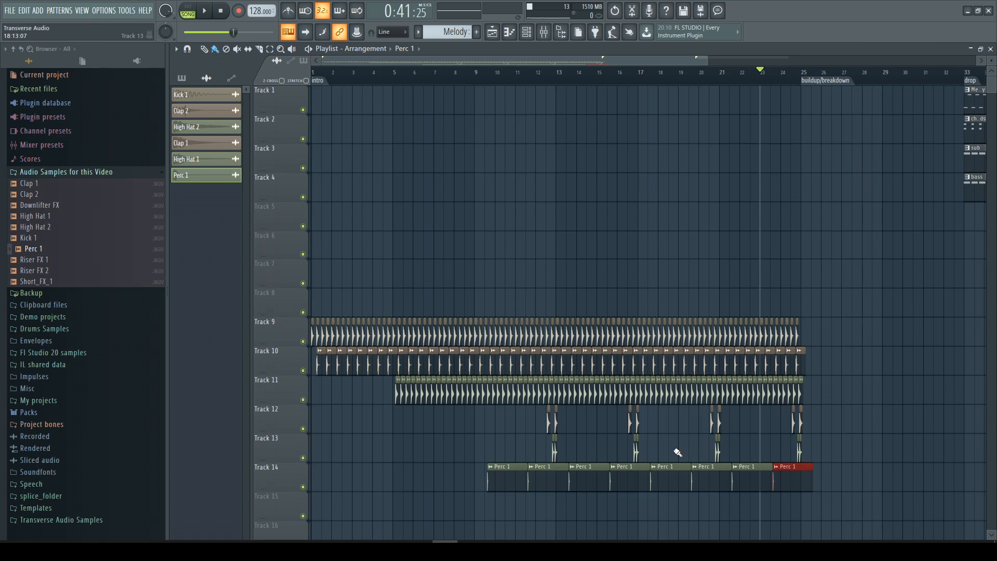
- Route the Perc 1 channel to mixer insert 10
key("F9")
right_click(495, 326)
mouse_move(566, 358)
left_click(654, 354)
- Add Fruity delay 2 to the first effect slot of Perc 1 and play the arrangement from bar 5
left_click(866, 319)
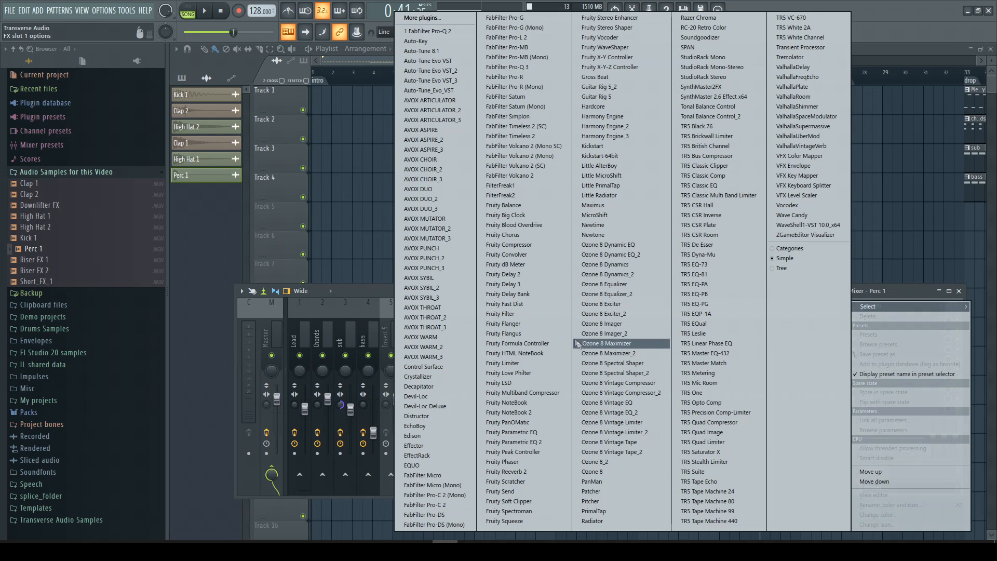
left_click(531, 274)
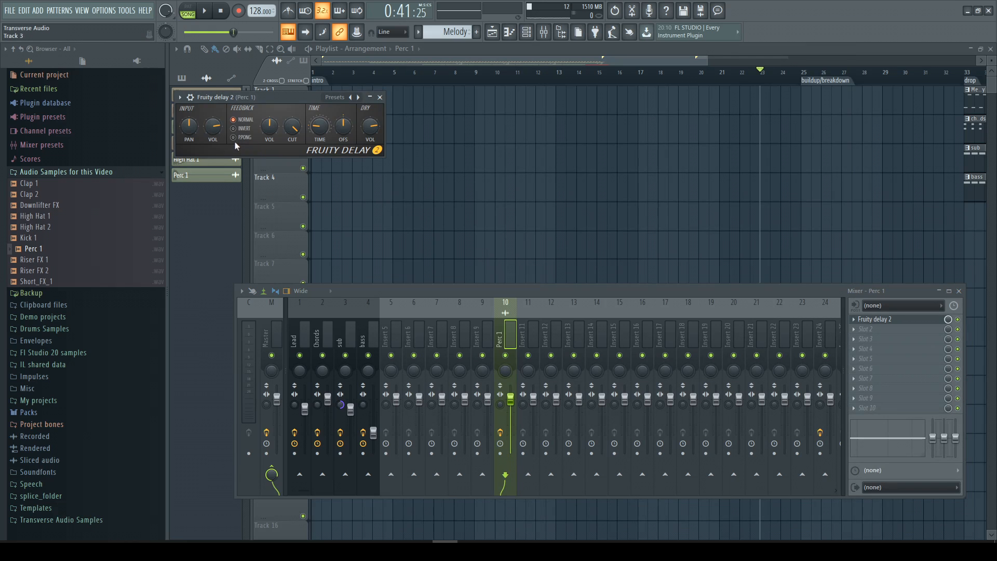
left_click(380, 97)
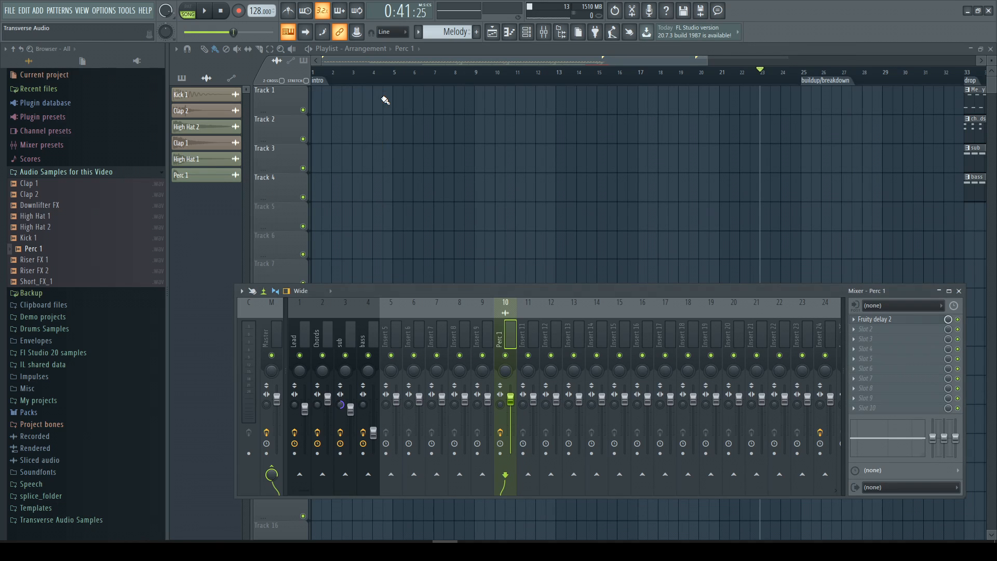
left_click(394, 78)
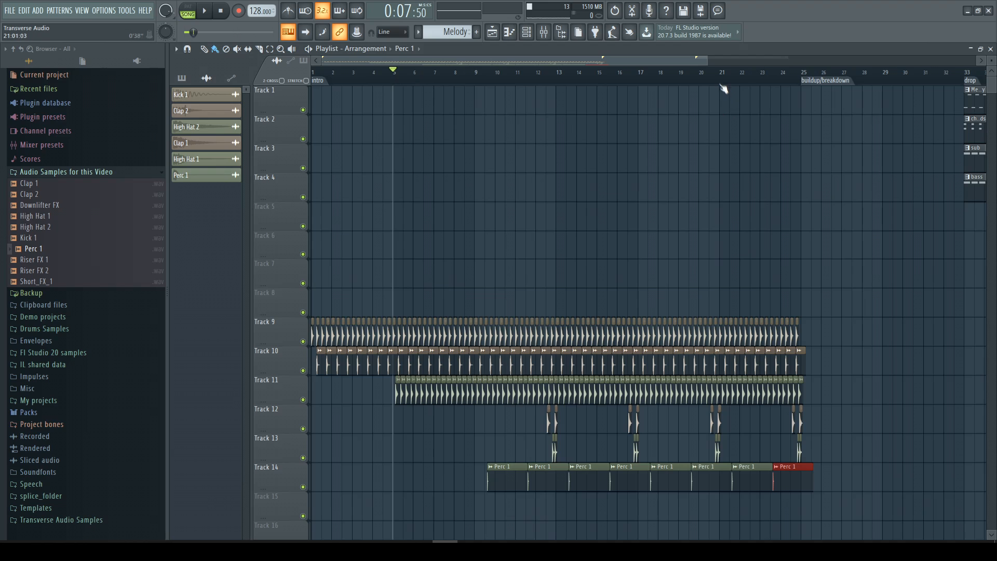
key("space")
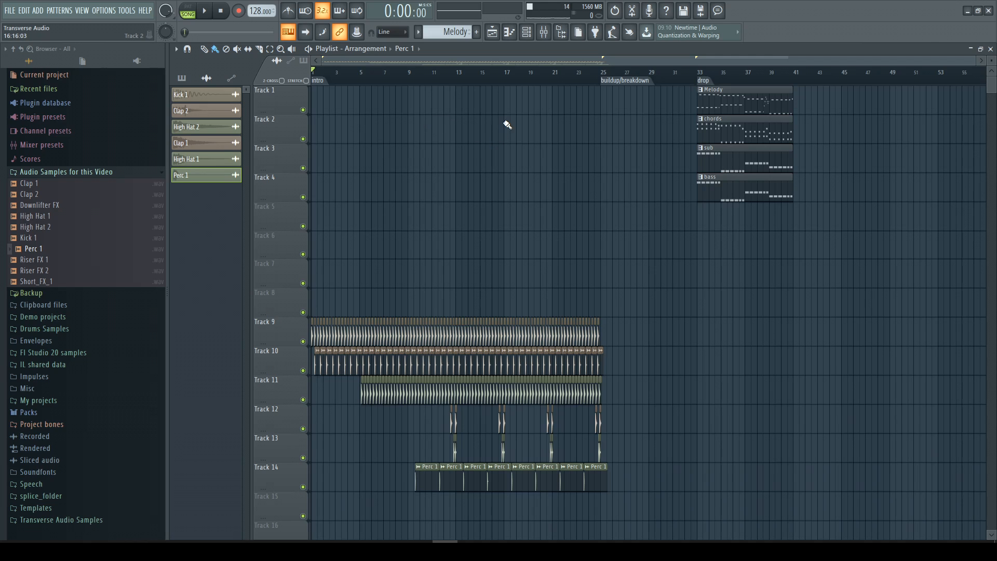
- Route the Kick 1 to High Hat 1 channels to mixer inserts 5 to 9 and set Kick 1's stereo separation to 60% merged
left_click(527, 33)
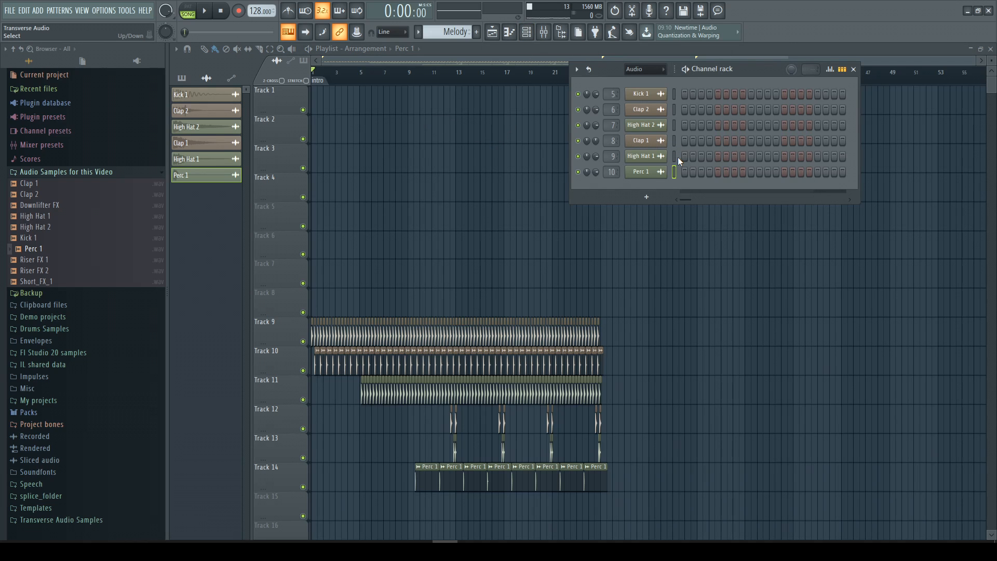
left_click_drag(674, 157, 673, 94)
key("F9")
right_click(396, 337)
mouse_move(476, 353)
left_click(516, 370)
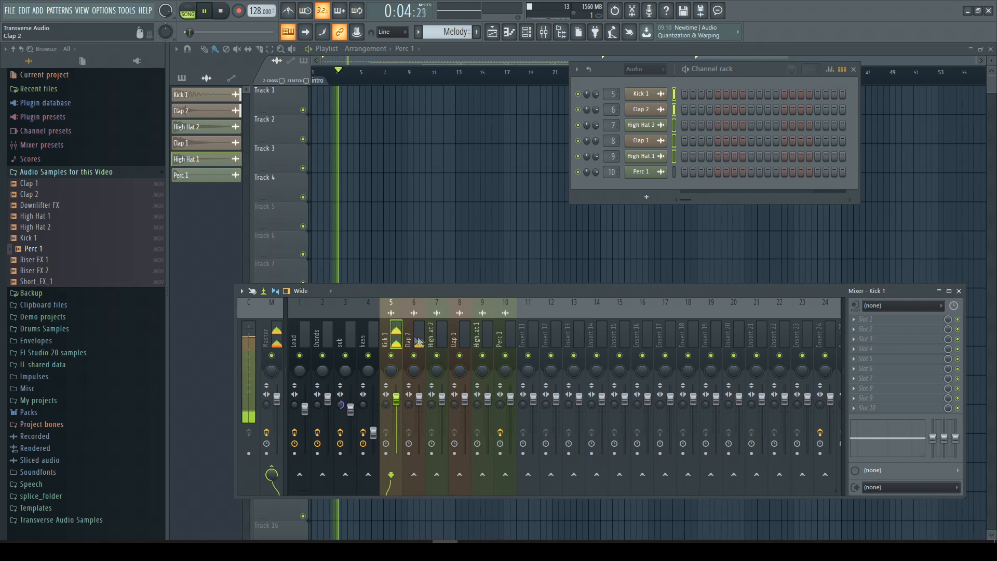
left_click_drag(386, 404, 385, 389)
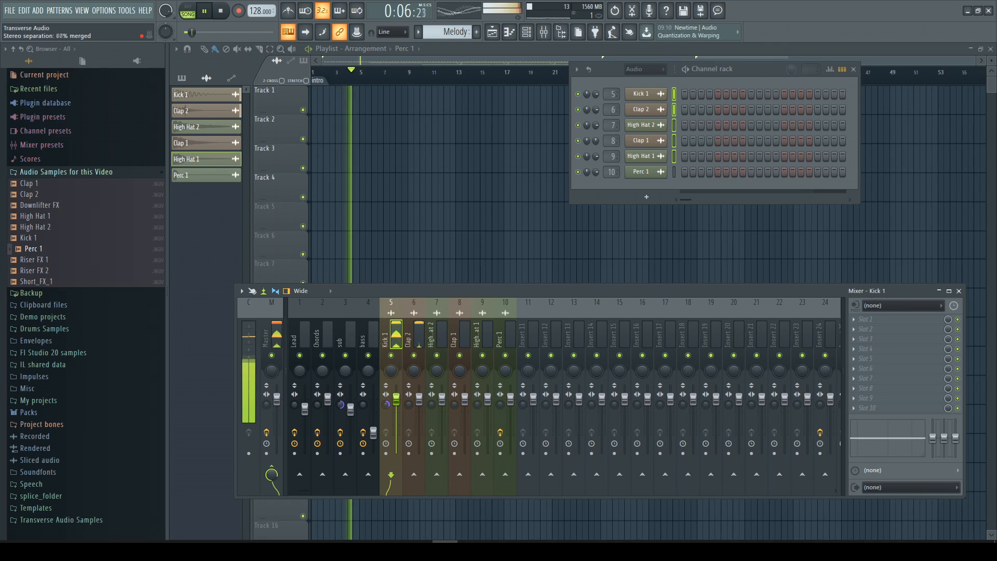
- Add FabFilter Pro-Q 2 to the Clap 2 mixer track with a steep low cut at about 125 Hz
left_click(415, 342)
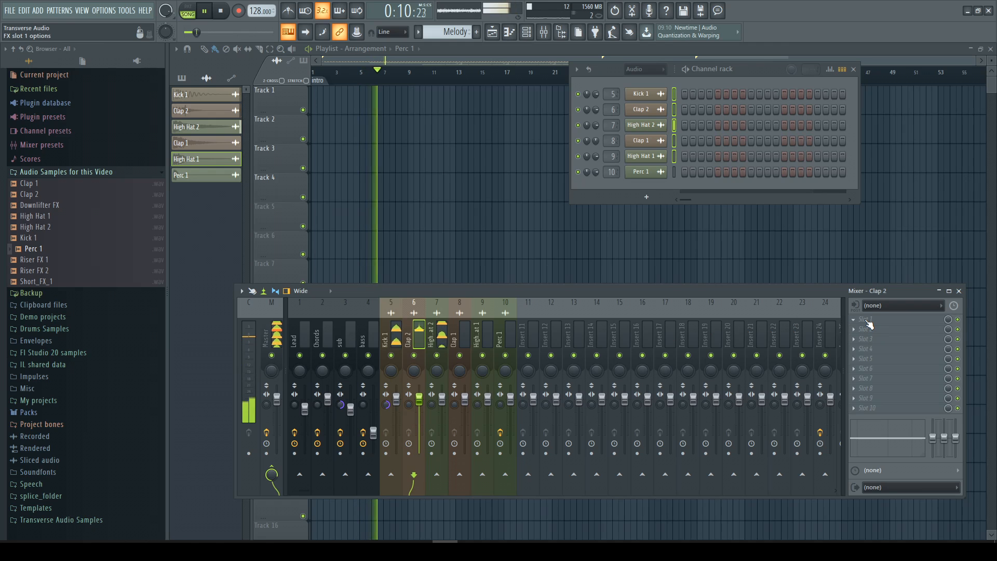
left_click(869, 324)
left_click(476, 325)
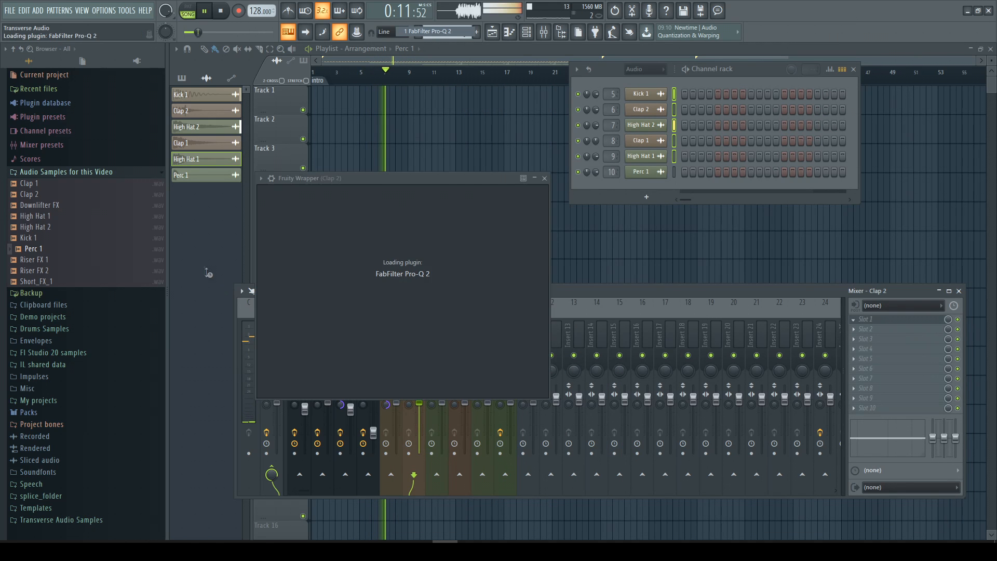
double_click(269, 286)
left_click_drag(269, 286, 395, 286)
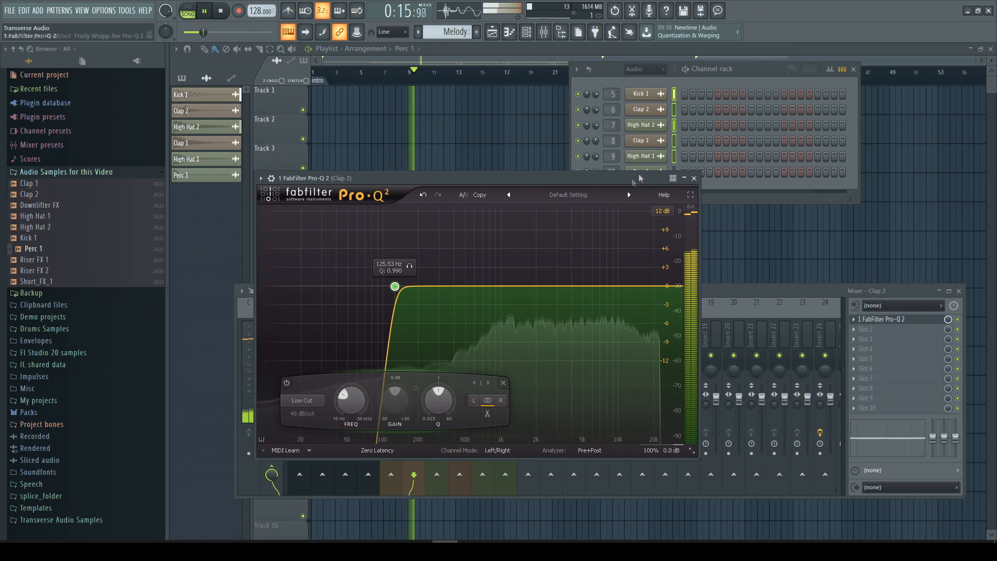
key("Escape")
- Add FabFilter Pro-Q 2 to the Clap 1 mixer track with a 24 dB/oct low cut at about 122 Hz
left_click(468, 339)
left_click(877, 319)
left_click(486, 328)
left_click_drag(270, 286, 393, 283)
scroll(394, 284, "up", 3)
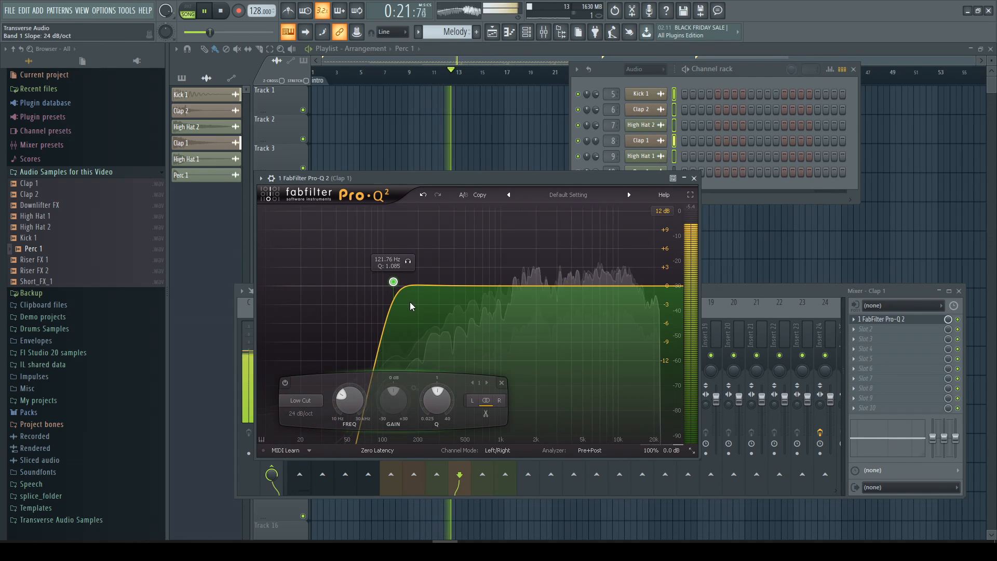
left_click(693, 179)
- Add FabFilter Pro-Q 2 after the delay on the Perc 1 mixer track with a low cut at about 129 Hz
left_click(508, 335)
left_click(886, 330)
left_click(435, 32)
left_click_drag(198, 218, 326, 216)
scroll(331, 250, "up", 3)
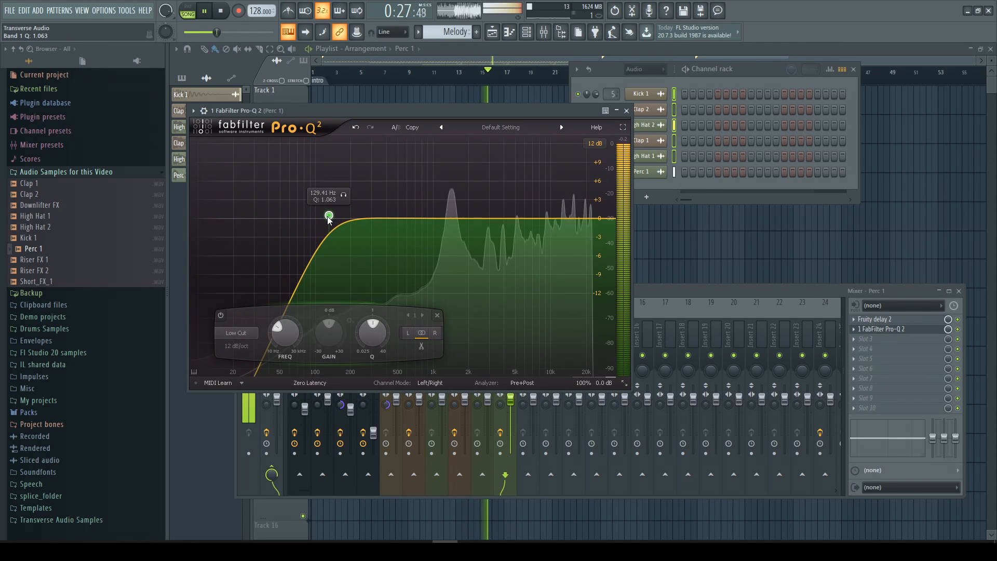
left_click(626, 110)
- Add FabFilter Pro-Q 2 low cuts at about 307 Hz to High Hat 2 (24 dB/oct) and High Hat 1 (72 dB/oct)
left_click(434, 338)
middle_click(867, 319)
left_click(363, 254)
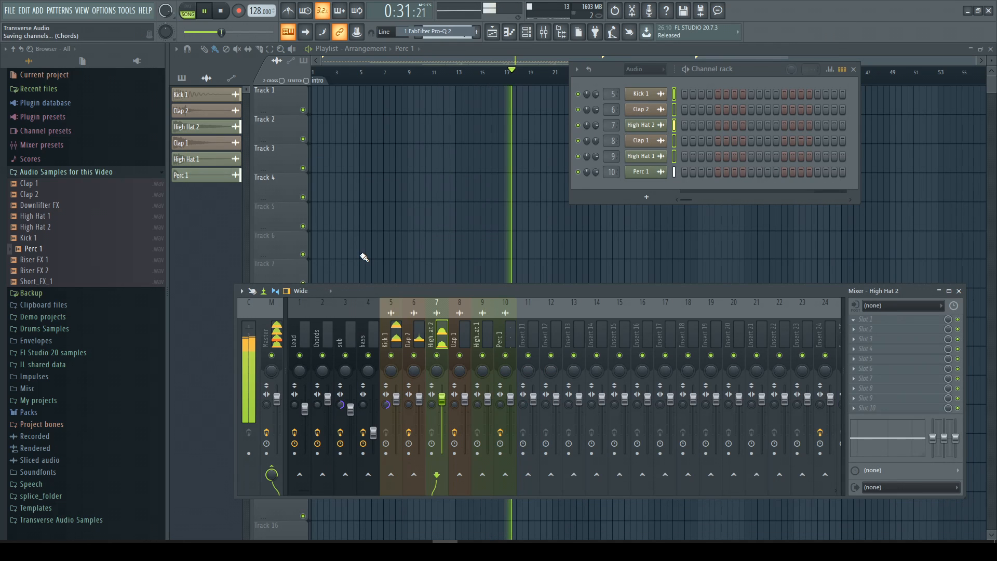
left_click_drag(185, 206, 360, 204)
scroll(360, 204, "up", 4)
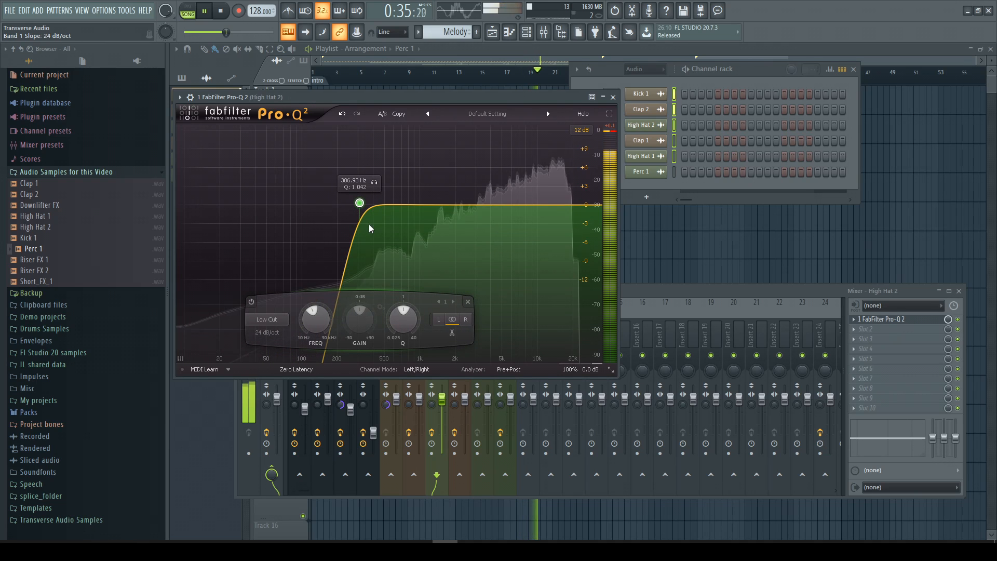
left_click(612, 98)
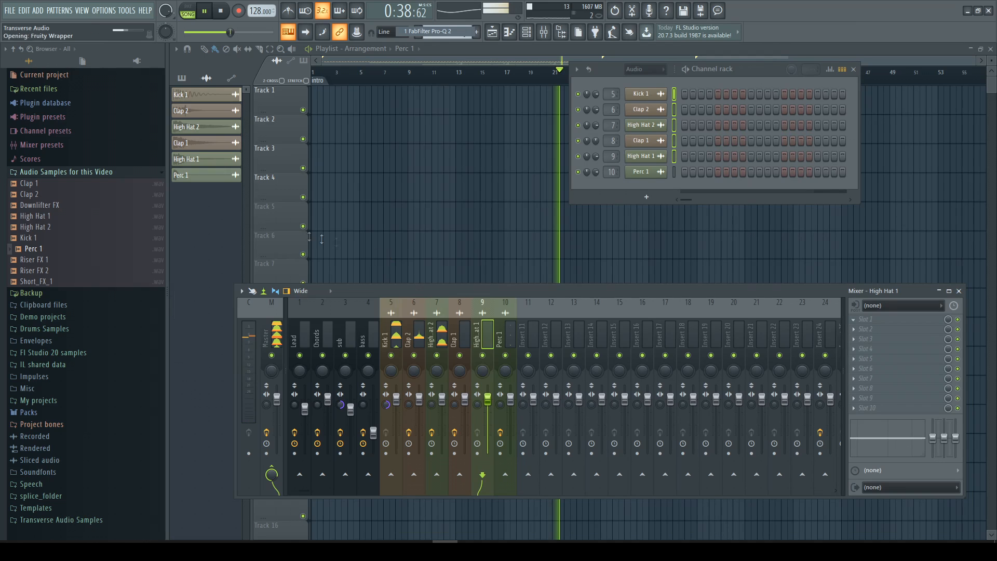
left_click_drag(180, 208, 357, 207)
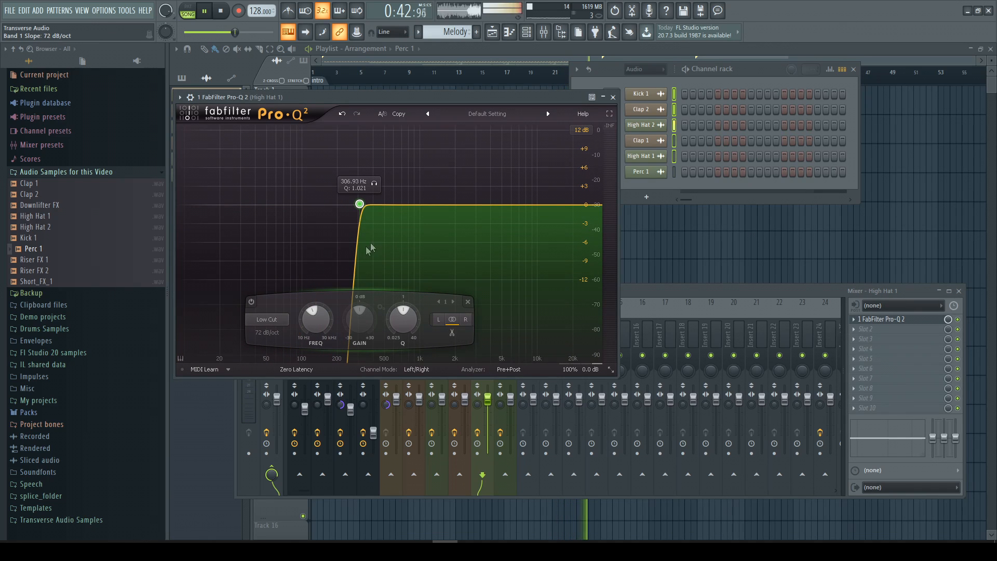
left_click(612, 97)
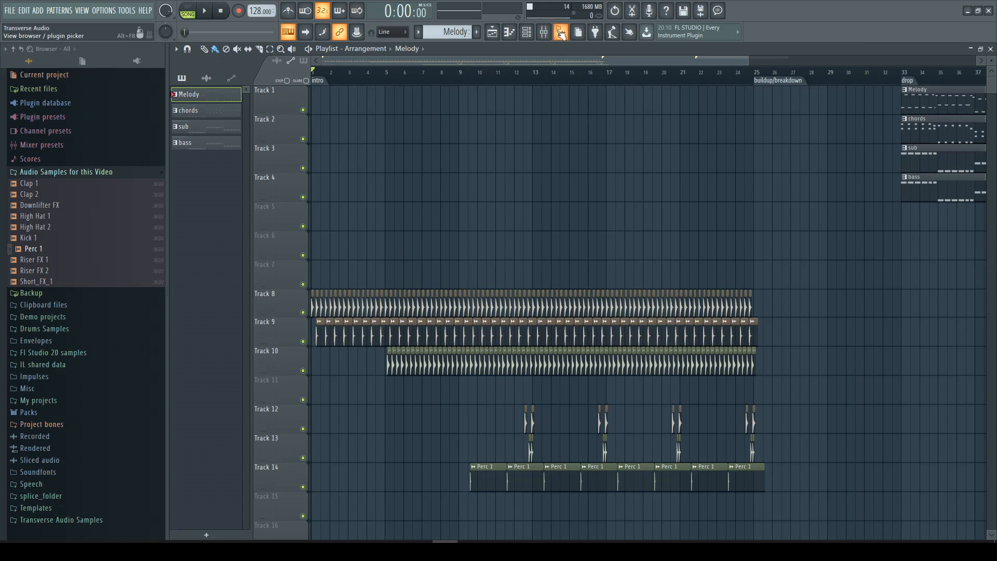
- Add Fruity delay 2 to the second effect slot of Clap 2 and create an automation clip for its mix level
left_click(544, 33)
left_click(880, 332)
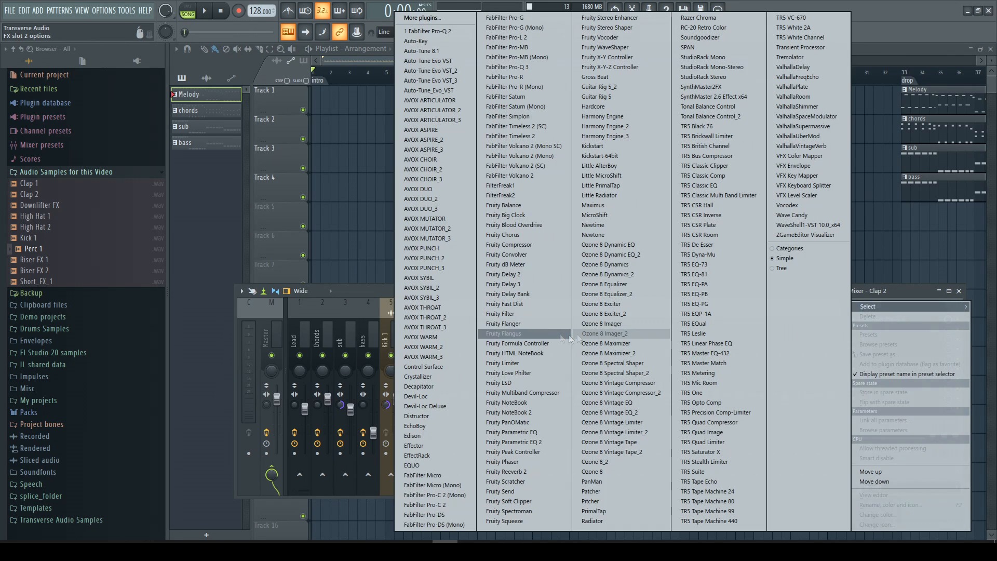
left_click(522, 274)
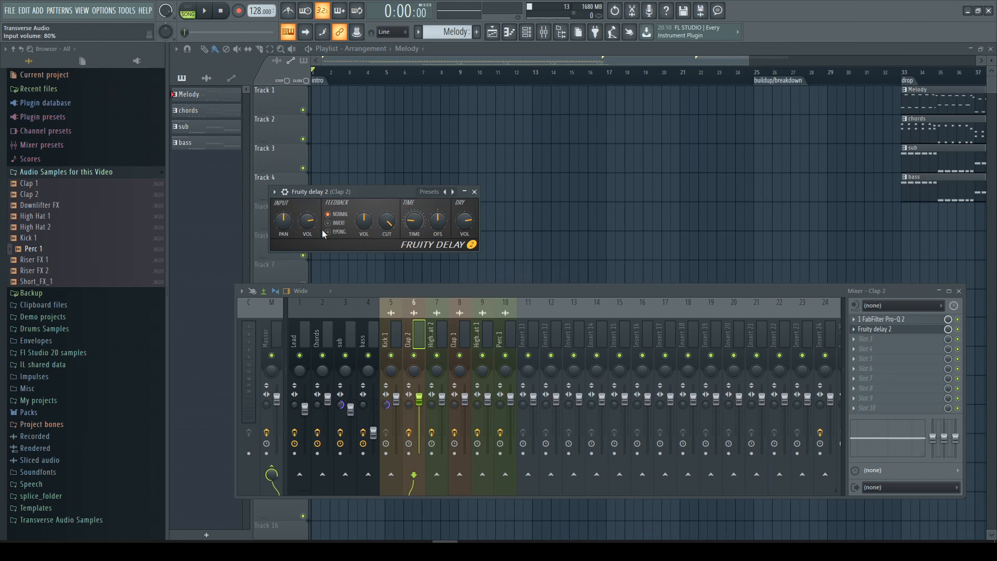
right_click(948, 330)
left_click(948, 396)
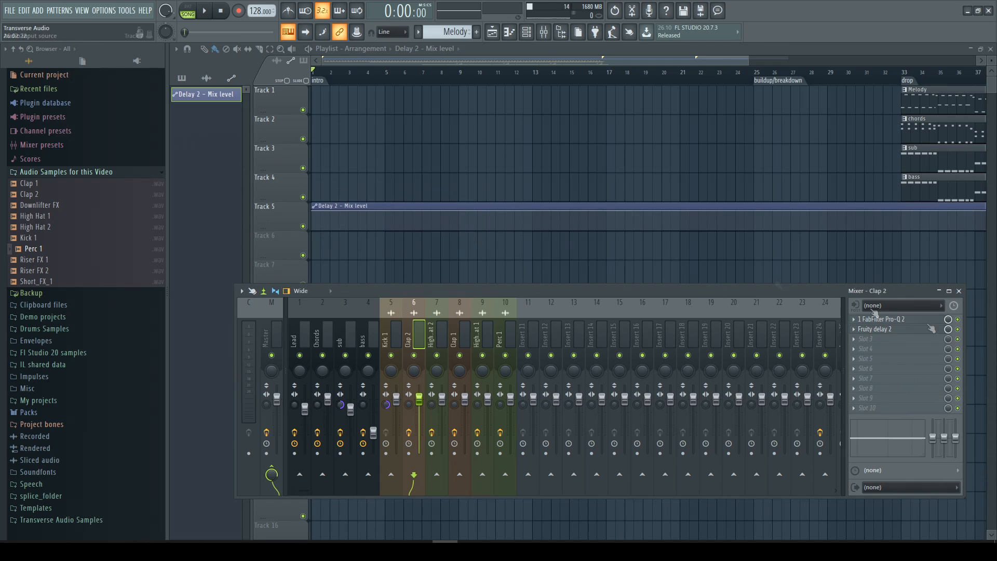
- Close the mixer and move the Delay 2 - Mix level automation track down to Track 9, directly beneath the Clap 2 track
left_click(958, 291)
left_click_drag(283, 213, 282, 332)
scroll(388, 378, "up", 6, "ctrl")
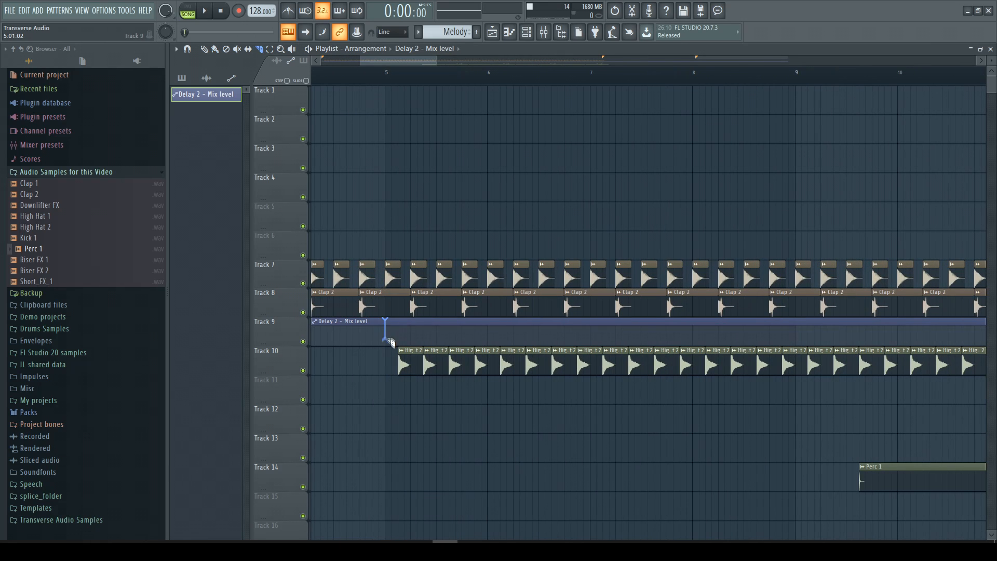
- Trim the Delay 2 - Mix level clip on Track 9 to end at bar 5 and lower its level to zero
right_click(398, 324)
scroll(328, 322, "left", 4)
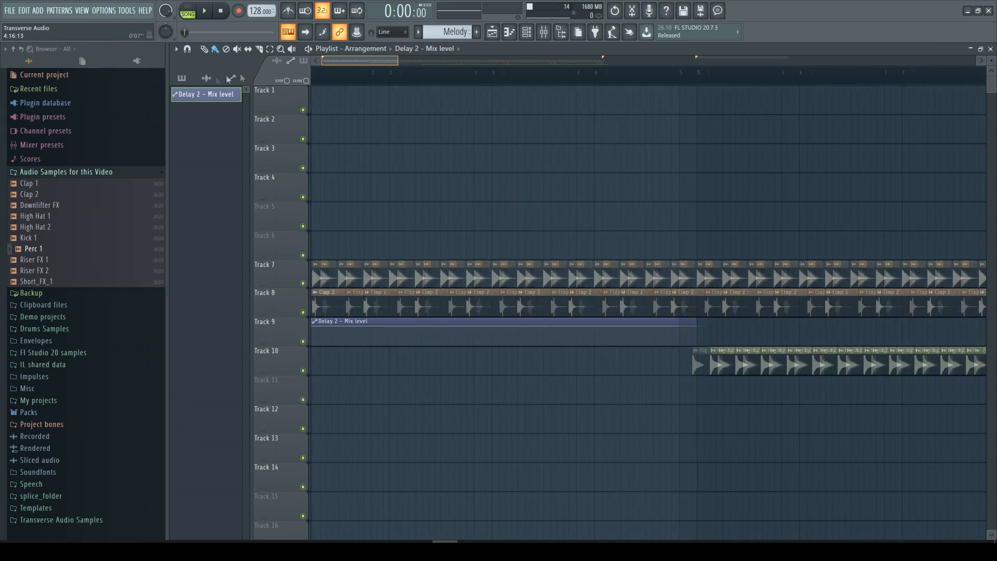
left_click_drag(315, 326, 664, 363)
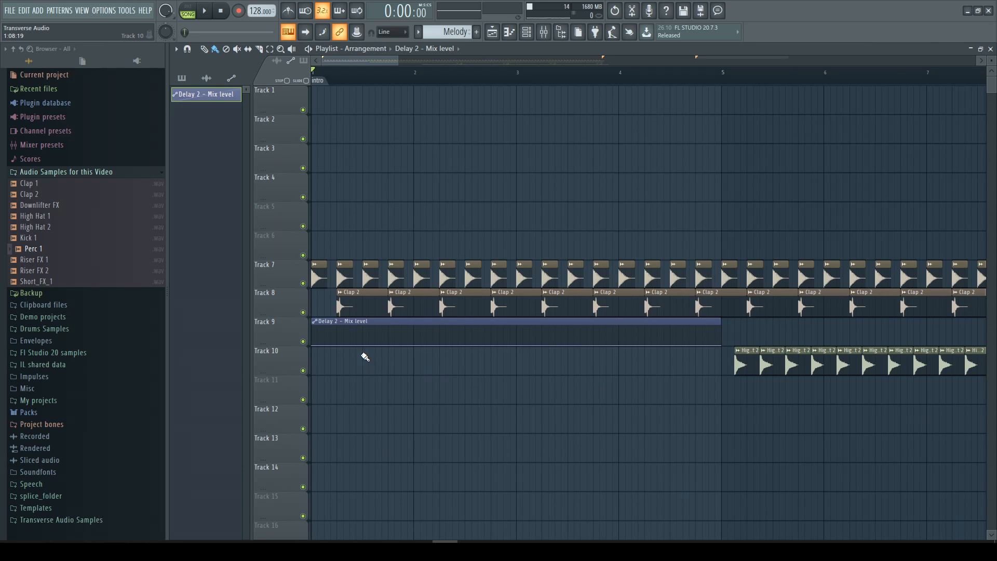
- Shape a bump in the delay mix automation that rises at bar 2's first clap and falls to zero at the next clap
scroll(450, 361, "up", 5, "ctrl")
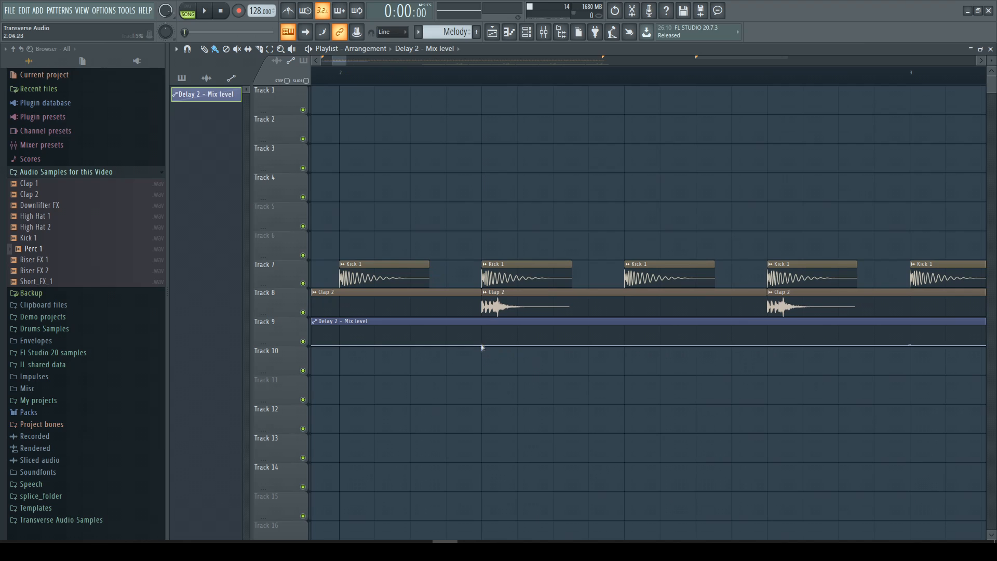
left_click_drag(484, 339, 522, 332)
left_click(768, 344)
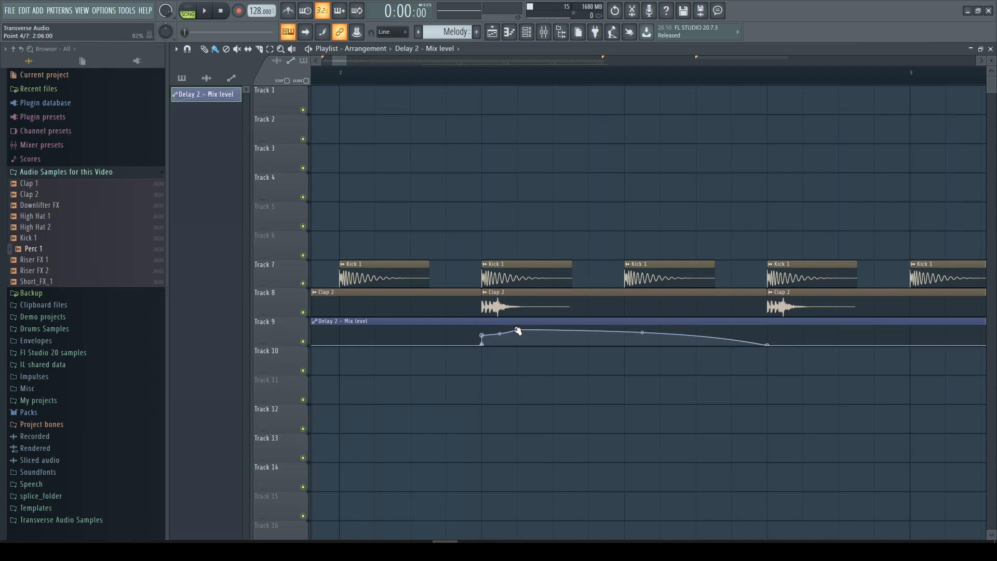
- Duplicate the shaped delay automation clip along Track 9 up to bar 25 and play the arrangement from bar 21
scroll(576, 340, "down", 10)
key("ctrl+b")
key("ctrl+b")
key("ctrl+b")
left_click(646, 80)
key("space")
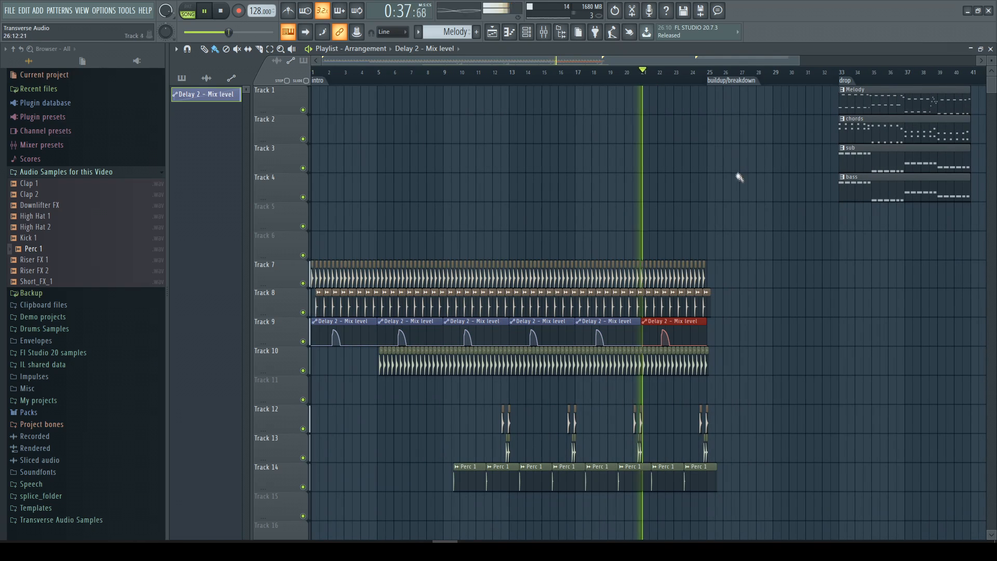
- Move the sub and bass patterns to Tracks 4 and 5 and place two chords patterns on Track 2 from bar 9 to 25
scroll(746, 196, "up", 5)
scroll(714, 208, "up", 2)
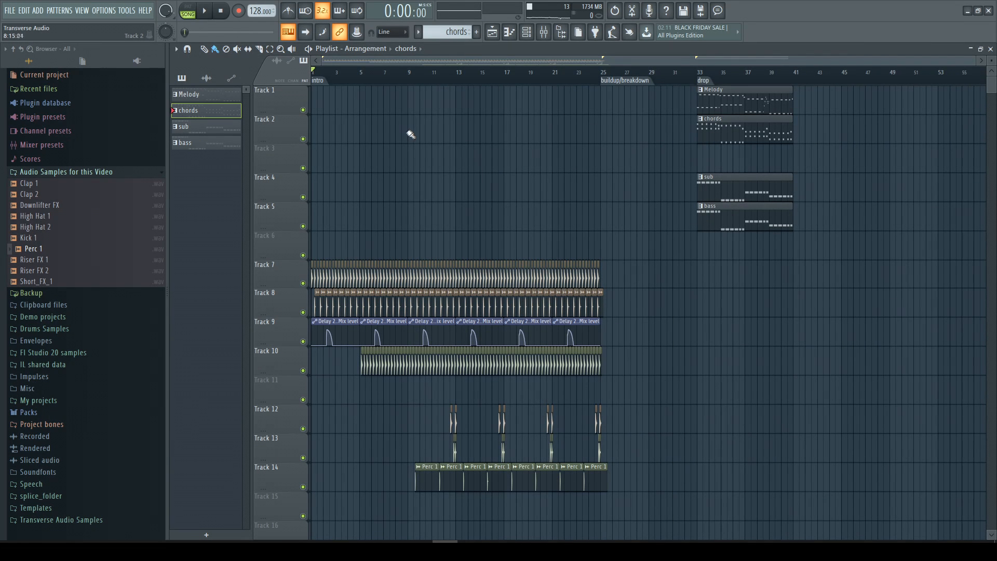
scroll(386, 82, "up", 2)
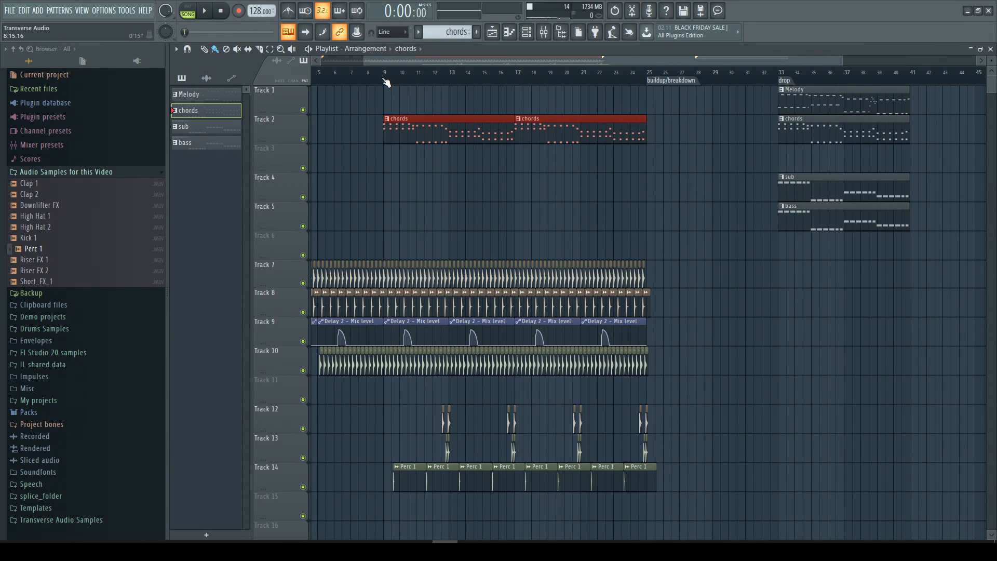
- Add Fruity parametric EQ 2 to the Chords mixer track's last slot with the 20Hz - 18kHz cut preset and create a Band 7 frequency automation clip
left_click(544, 33)
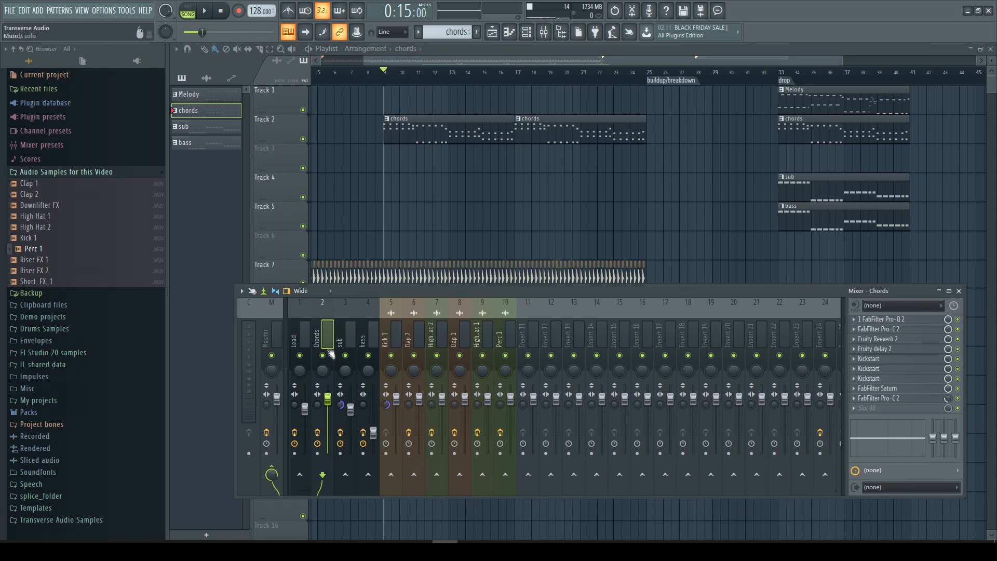
key("s")
left_click(867, 407)
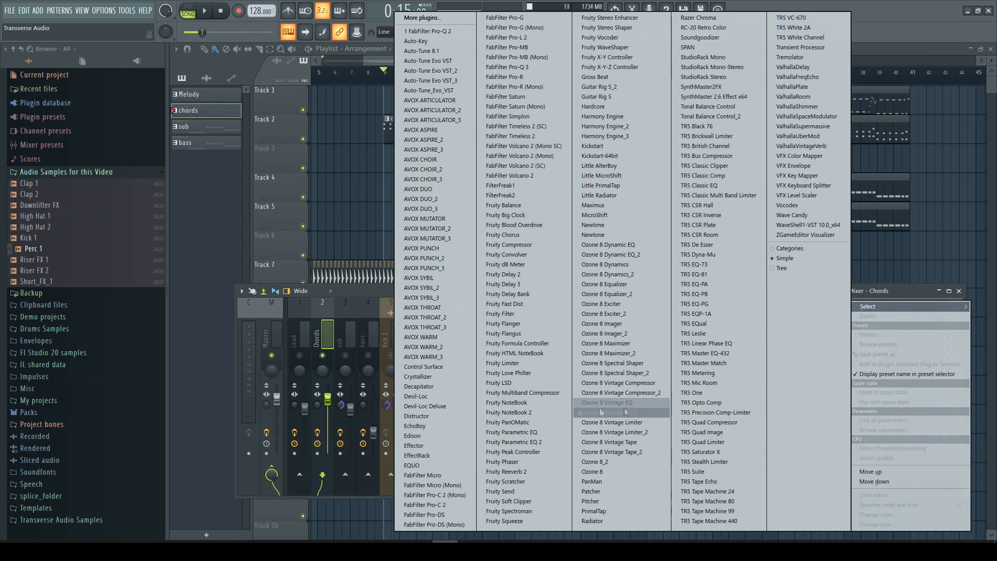
left_click(528, 441)
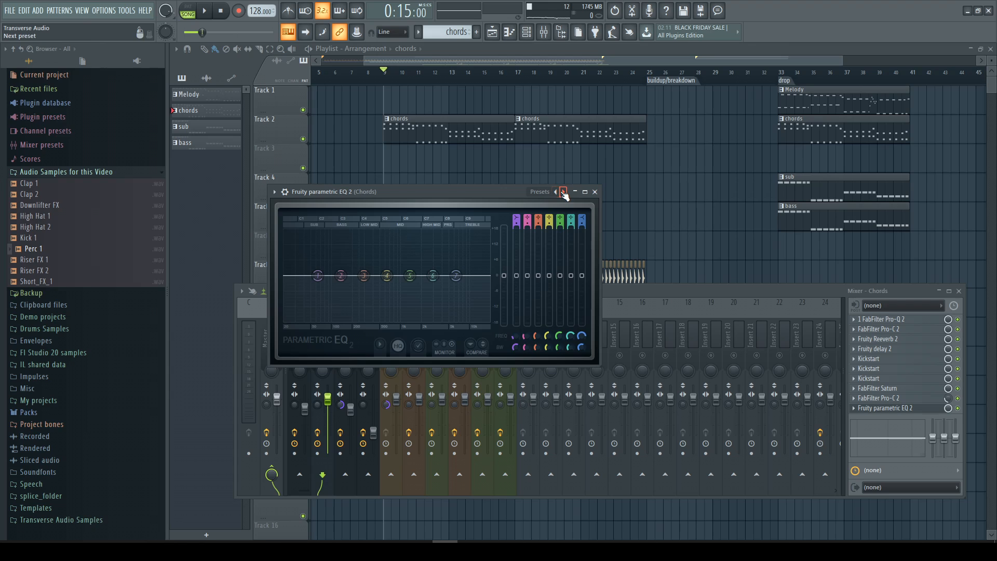
right_click(581, 339)
left_click(610, 407)
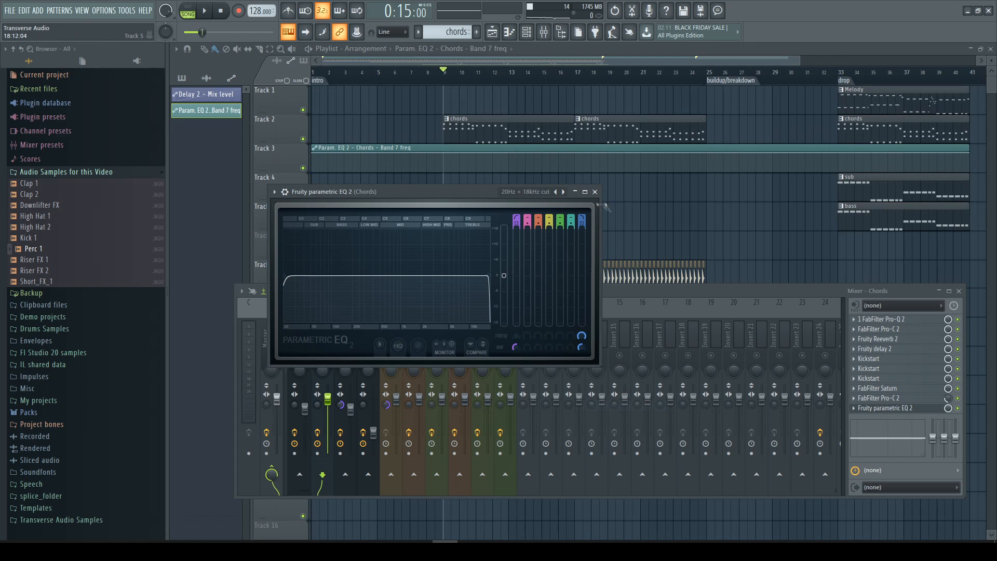
left_click(595, 192)
- Shape the chords Band 7 frequency automation to rise gradually from a low level at bar 9, and trim the clip to bars 9 to 25
left_click_drag(444, 75, 699, 76)
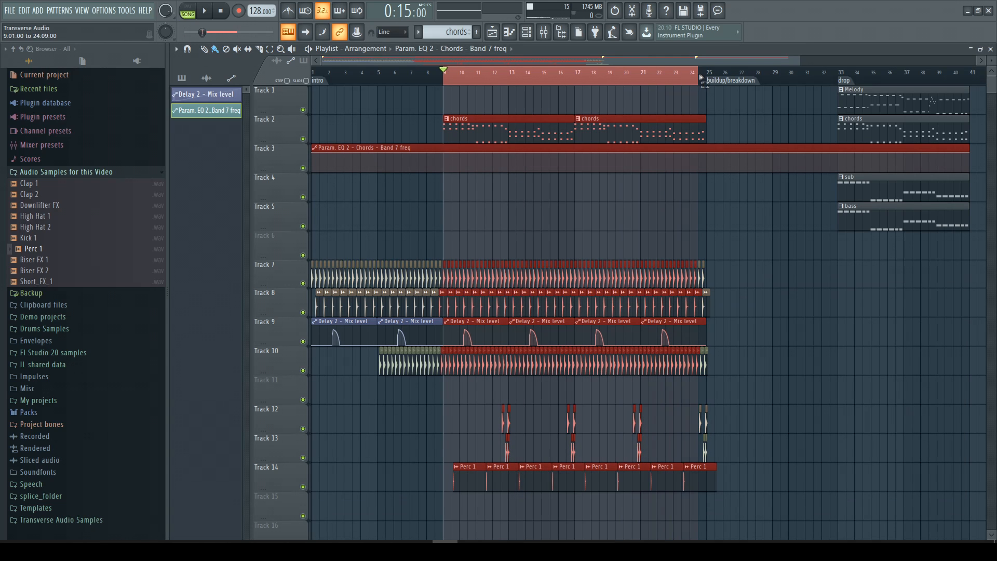
right_click(447, 167)
key("c")
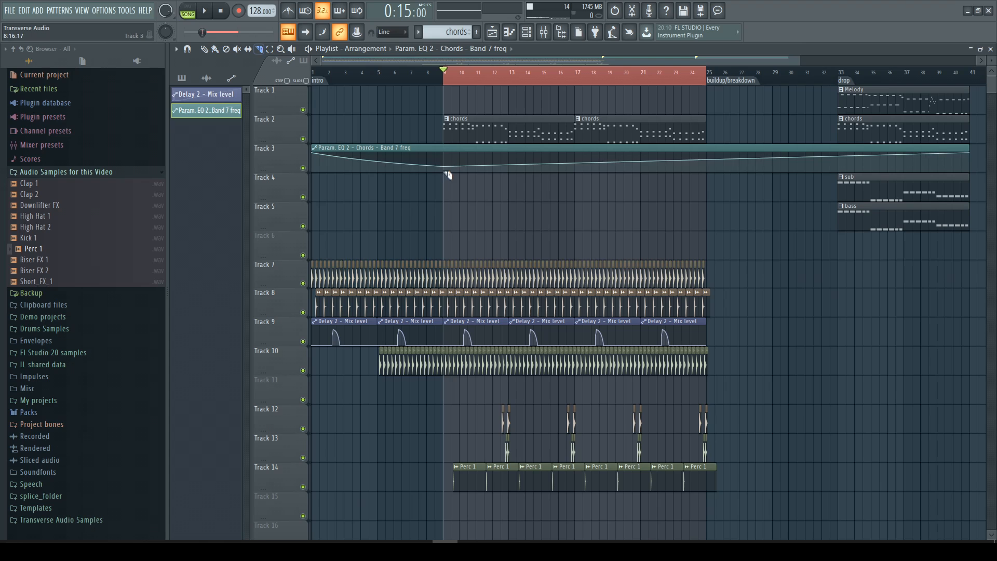
left_click_drag(709, 180, 709, 179)
right_click(712, 162)
right_click(416, 151)
- Play the selected bars 9 to 25 to check the filtered chords and their mixer levels
key("space")
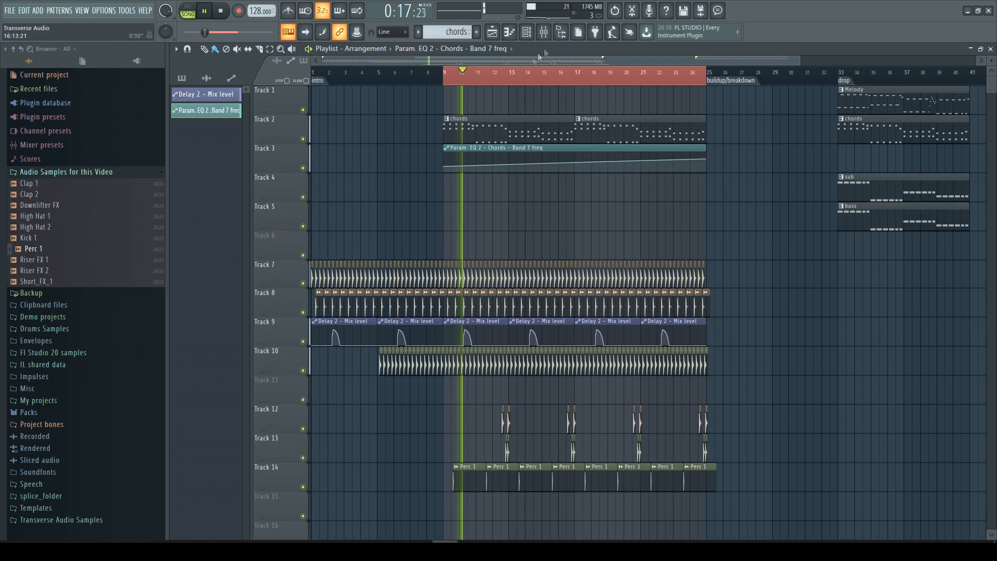
left_click(543, 32)
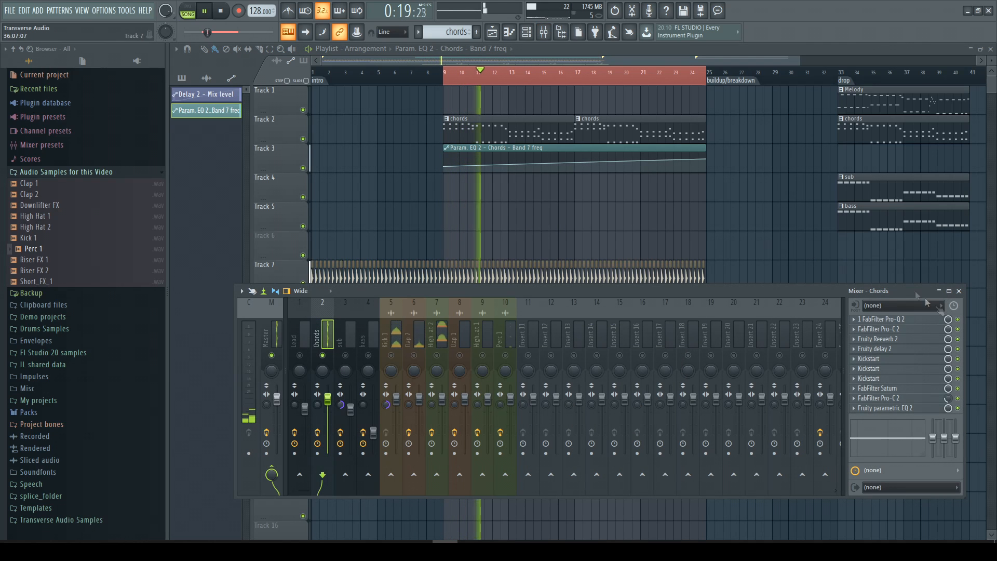
left_click(958, 291)
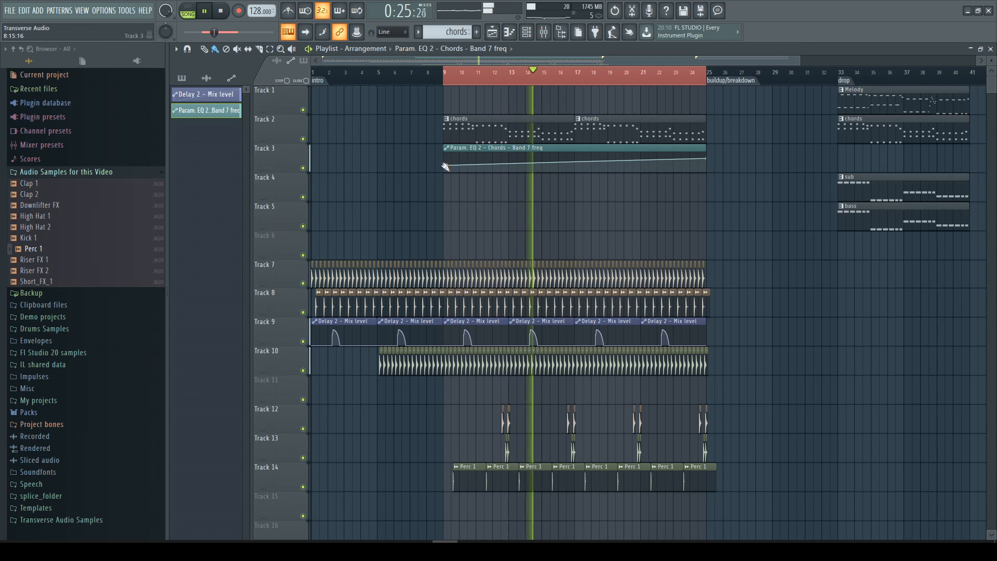
- Slice the Melody clip in the drop at bars 35, 37 and 39 and after the first note of each two-bar part
scroll(711, 197, "down", 3)
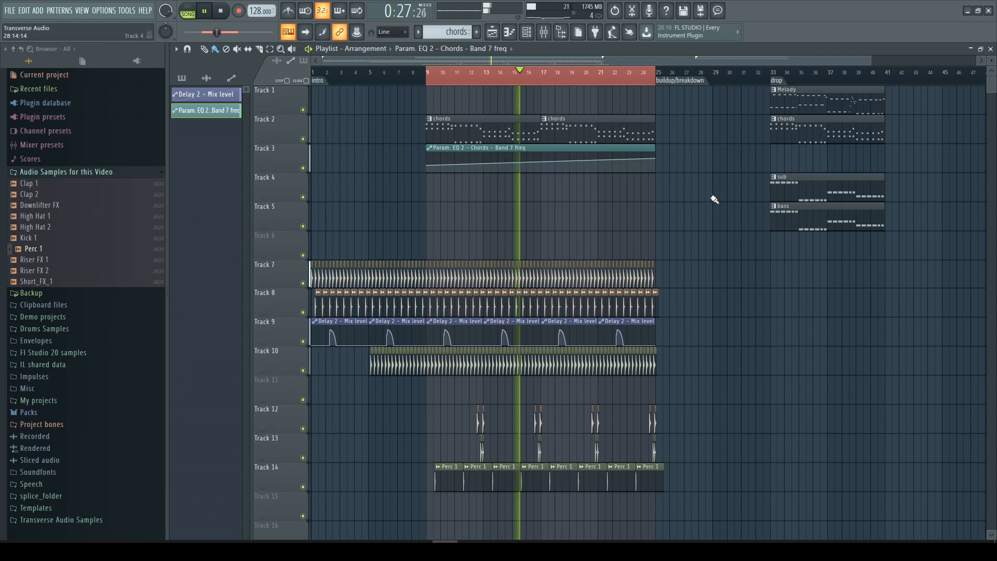
scroll(737, 140, "up", 5)
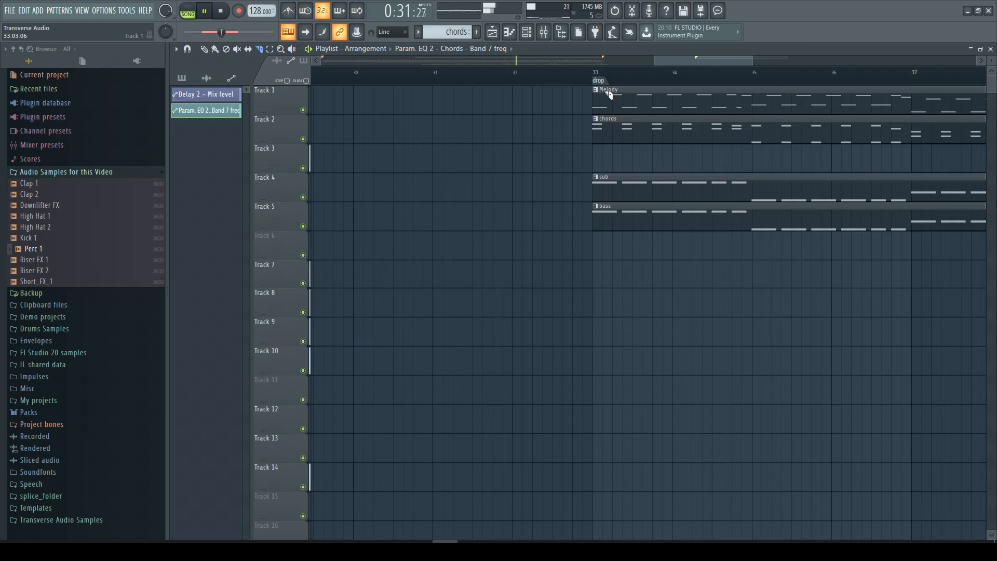
scroll(610, 94, "up", 3)
left_click_drag(612, 106, 613, 118)
scroll(725, 130, "down", 4)
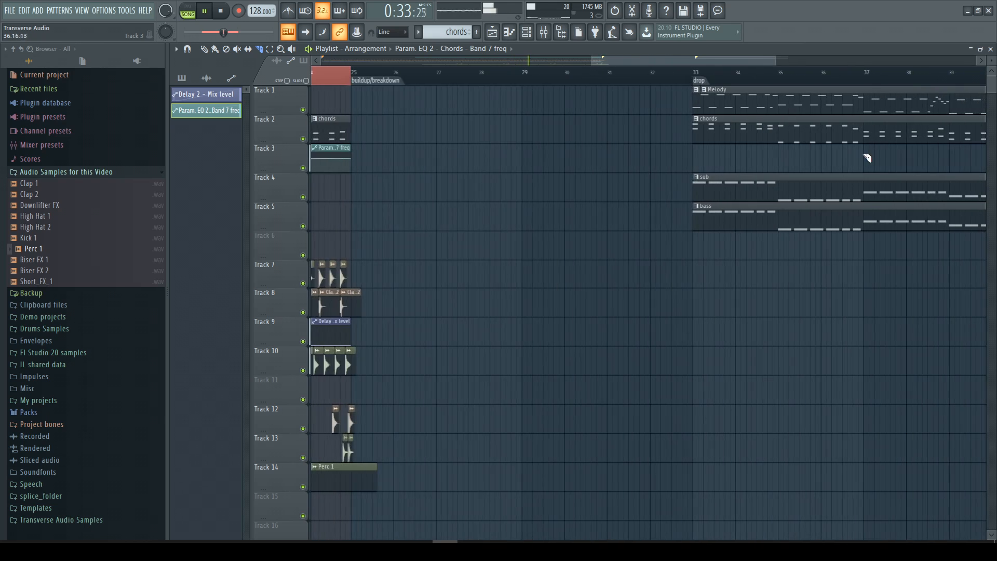
scroll(866, 157, "up", 4)
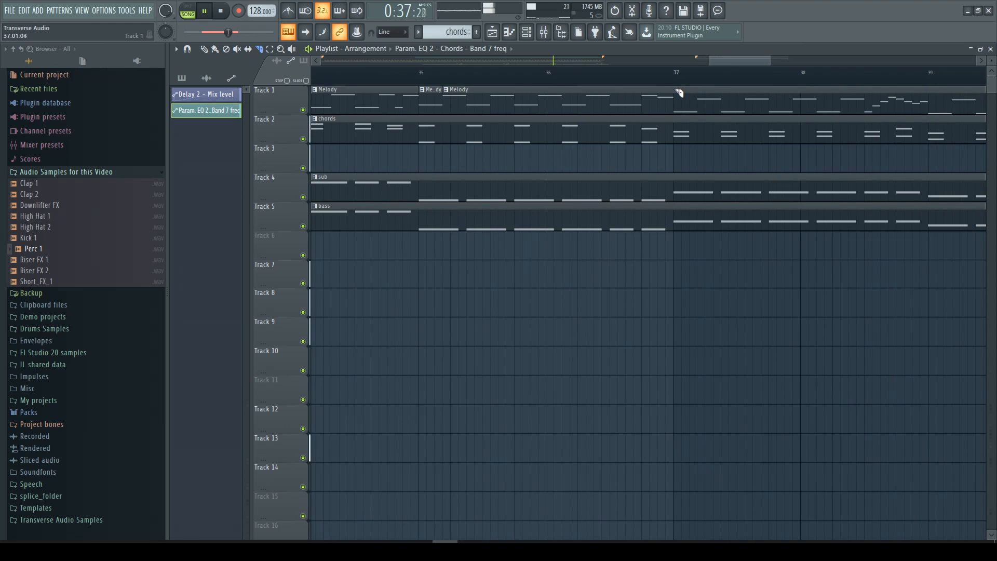
left_click_drag(701, 102, 700, 103)
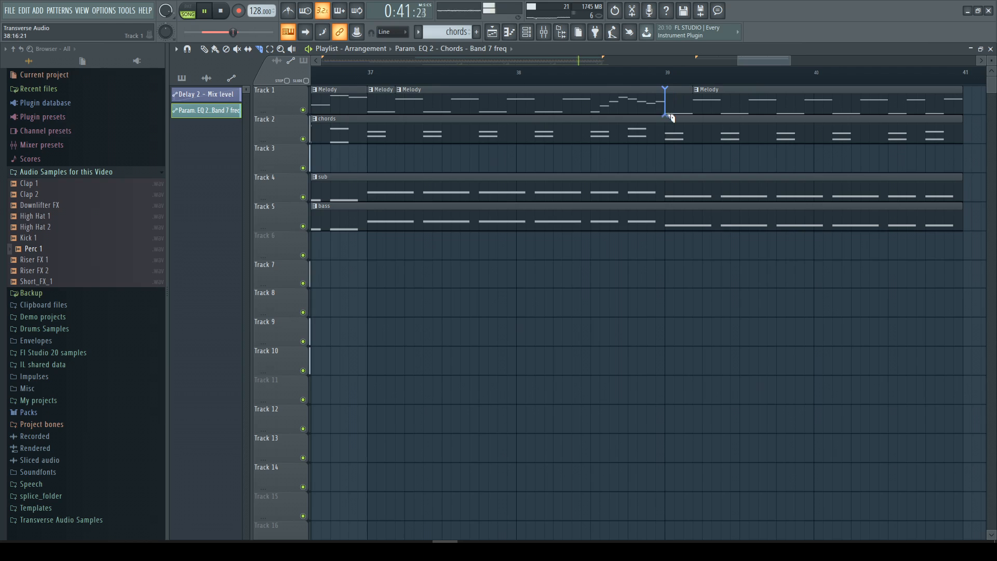
left_click_drag(670, 118, 665, 121)
scroll(665, 122, "down", 2)
scroll(679, 99, "up", 2)
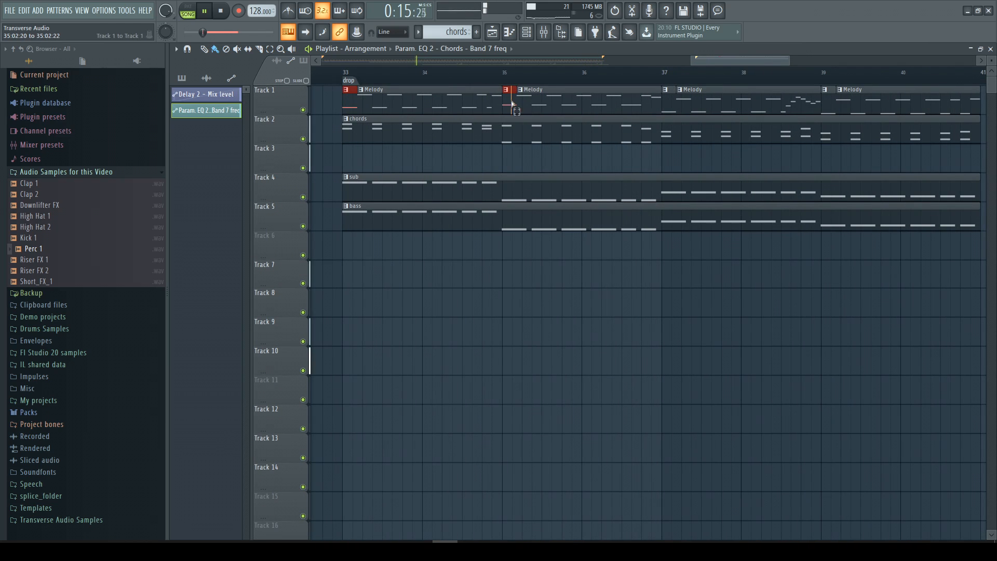
- Copy the single-note Melody slices from the drop to Track 1, aligned with the start of bar 9
left_click_drag(746, 70, 470, 78)
scroll(426, 107, "up", 5)
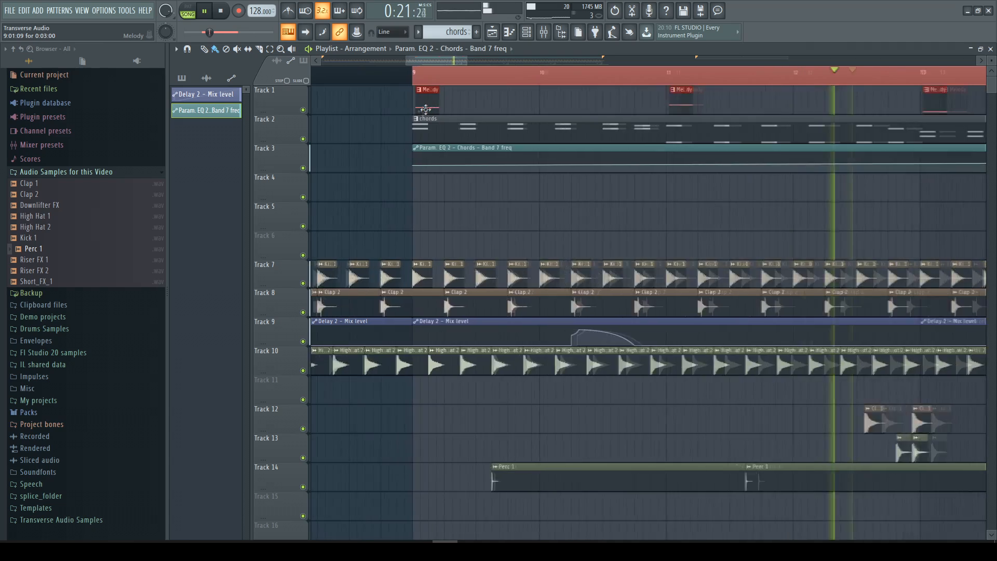
left_click_drag(421, 102, 408, 103)
scroll(401, 103, "up", 1)
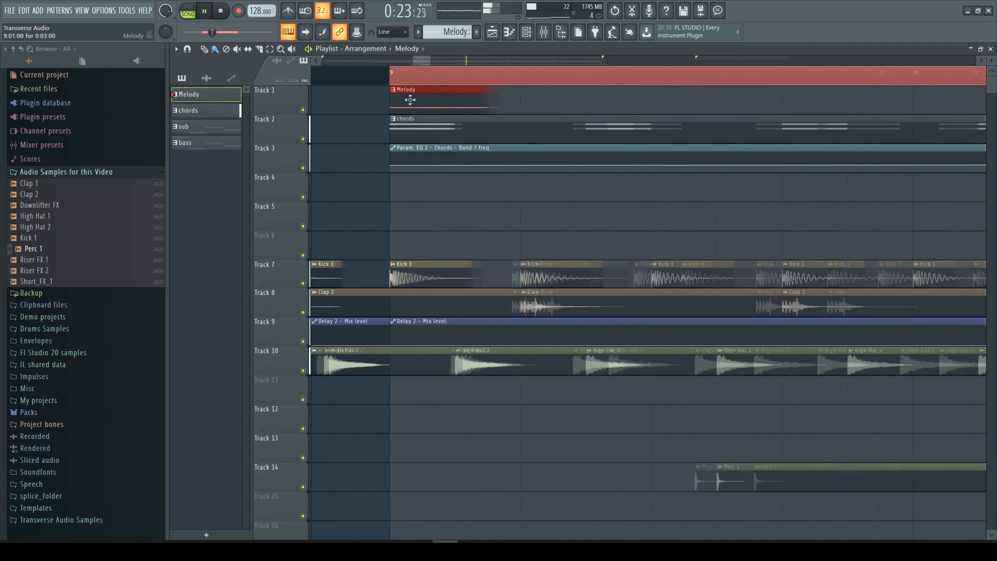
- Duplicate the Melody note slices from bar 17 onward and delete the slices at bars 11 and 15
scroll(524, 72, "down", 3)
left_click_drag(524, 69, 525, 74)
key("ctrl+b")
scroll(402, 98, "up", 3)
scroll(410, 99, "down", 5)
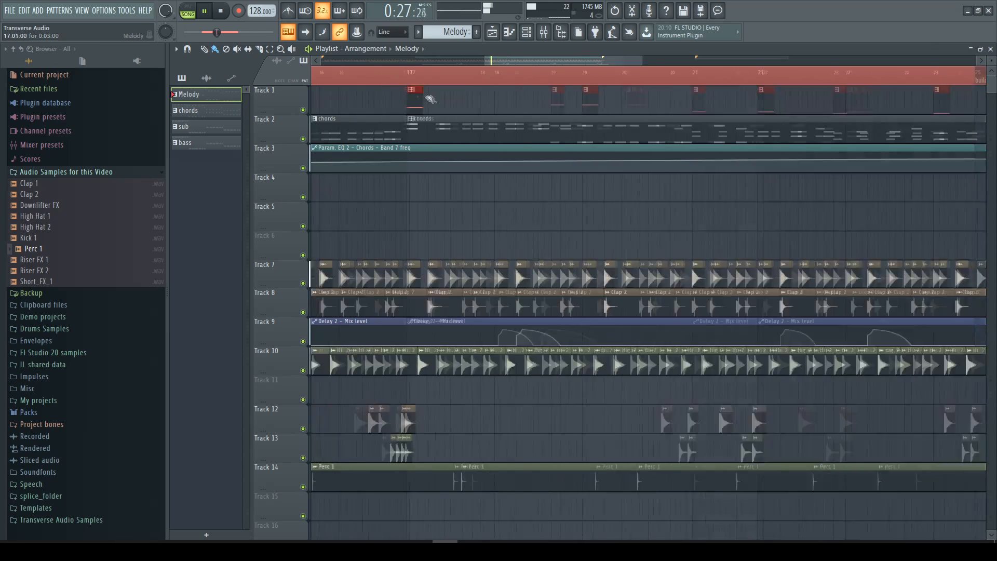
left_click_drag(445, 61, 403, 62)
right_click(377, 108)
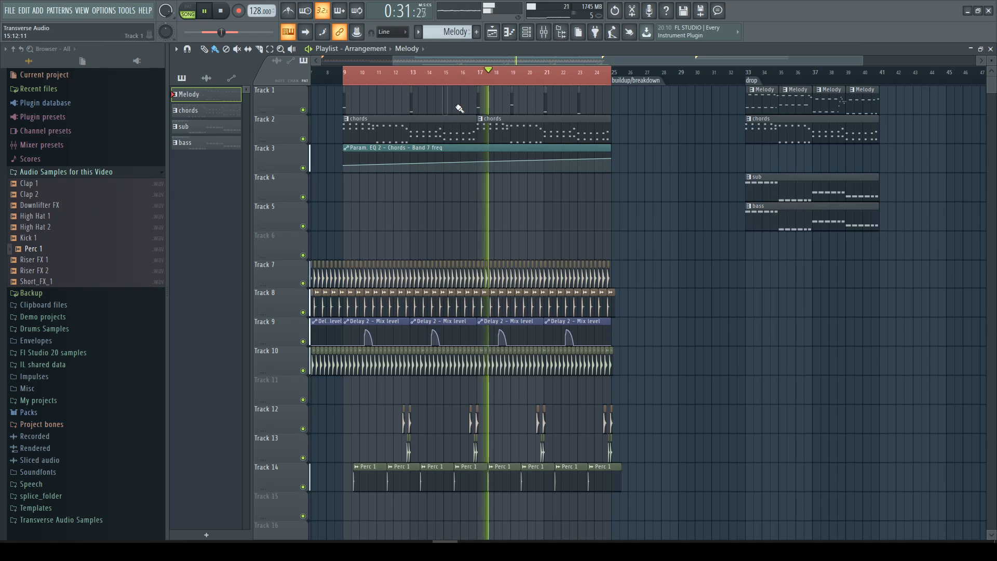
- Add Fruity delay 2 to effect slot 7 of the Lead mixer track and close its window
key("F9")
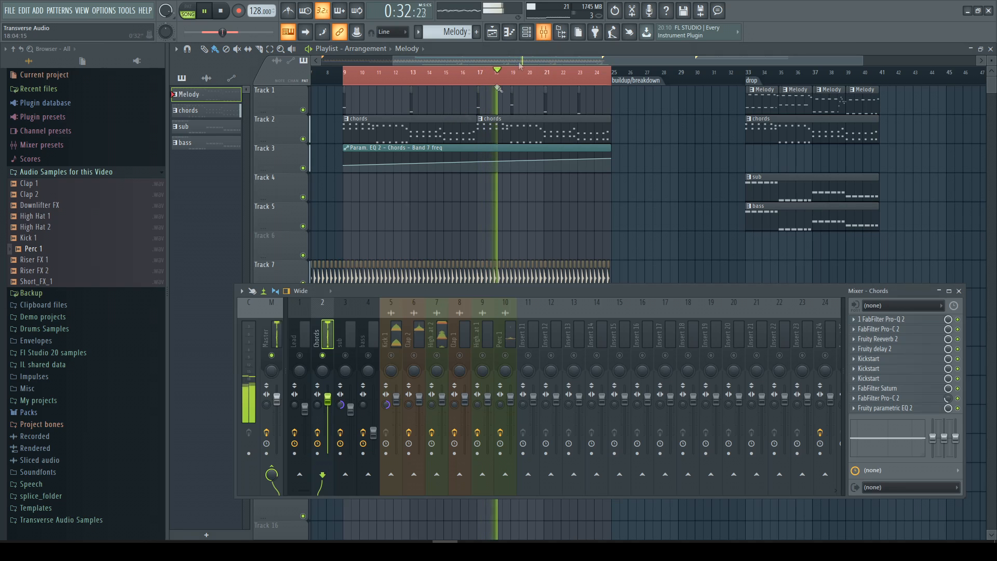
left_click(294, 340)
left_click(869, 378)
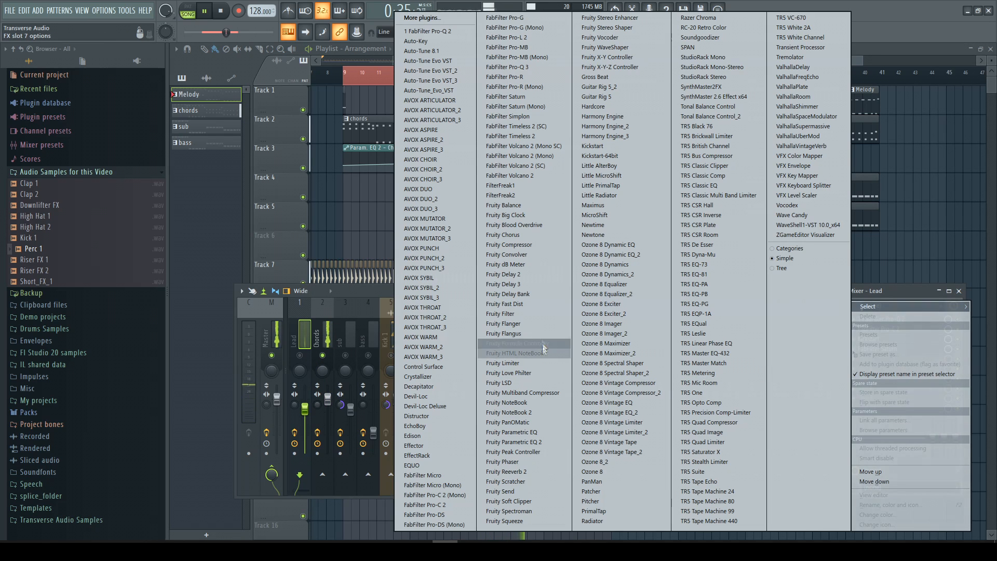
left_click(503, 274)
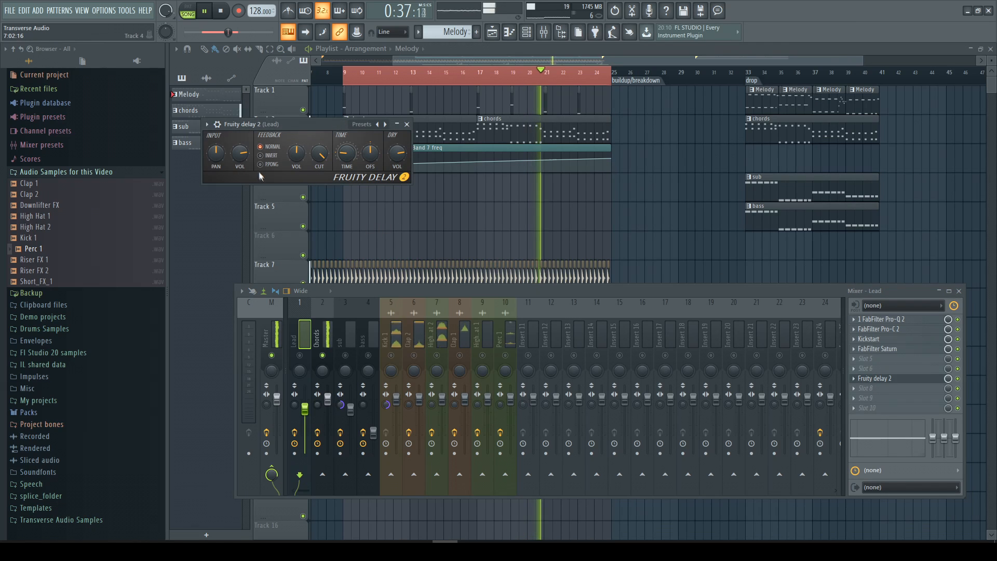
left_click(407, 124)
- Add Fruity Reeverb 2 with the Cathedral preset to effect slot 8 of the Lead track and raise its low cut
left_click(869, 388)
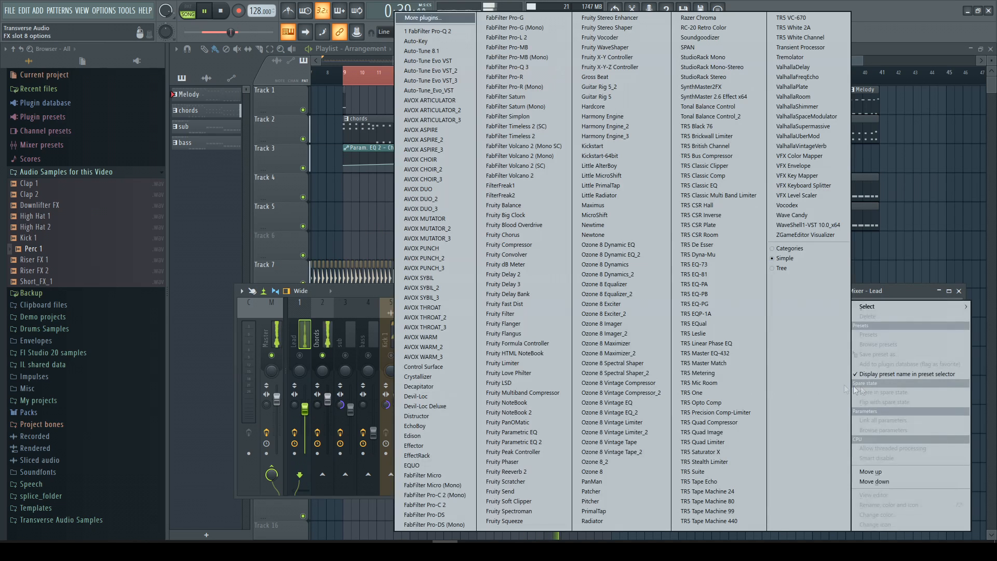
left_click(519, 472)
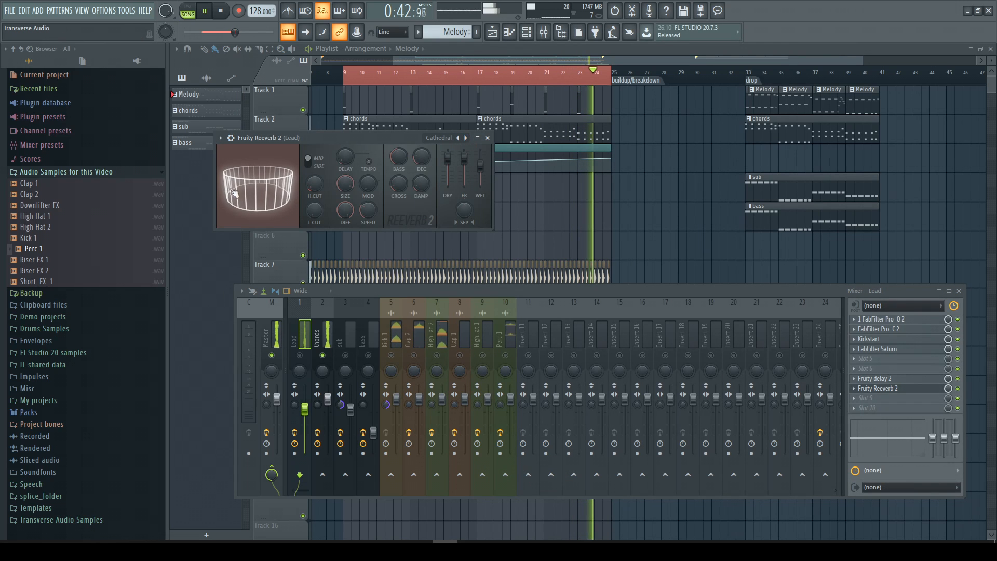
left_click_drag(315, 214, 315, 197)
- Add Fruity parametric EQ 2 to the Lead track's slot 9 with the 20Hz - 18kHz cut preset and create a Band 7 frequency automation clip
left_click(878, 398)
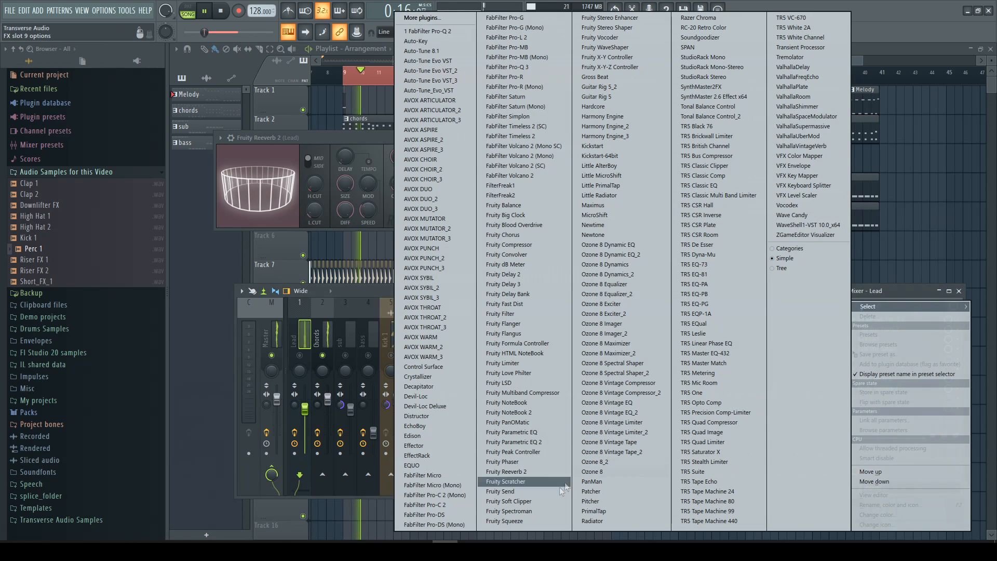
left_click(543, 441)
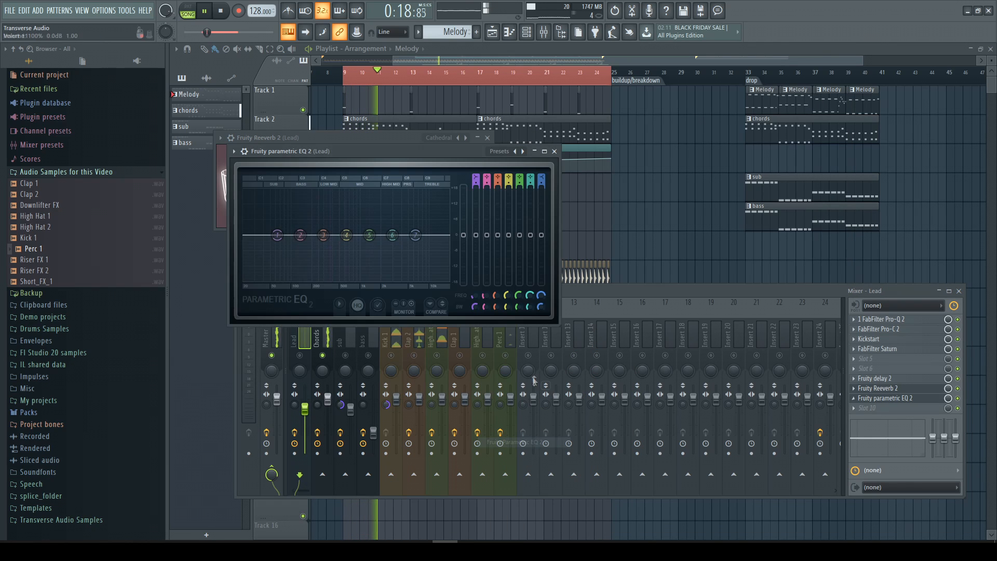
left_click(522, 151)
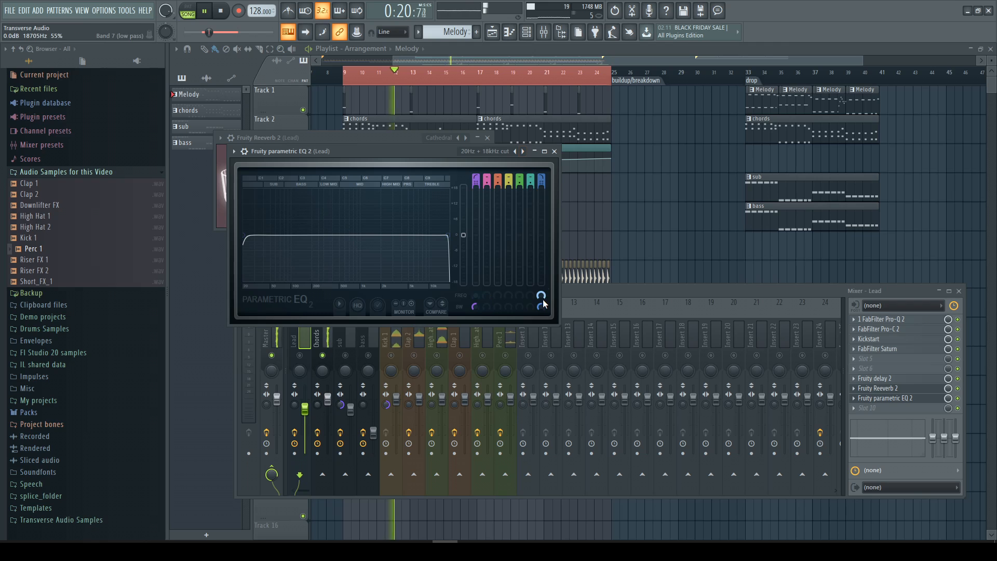
right_click(541, 300)
left_click(566, 364)
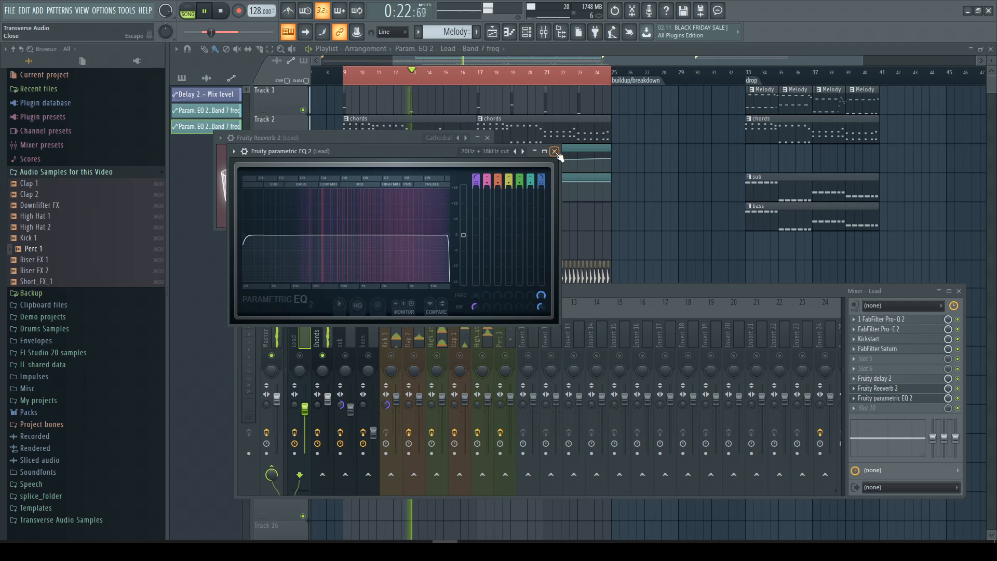
- Shape the Lead Band 7 frequency automation on Track 1 into a low-to-higher ramp across bars 9 to 25, then close the effect and mixer windows
left_click(554, 151)
left_click(488, 138)
scroll(281, 187, "up", 3)
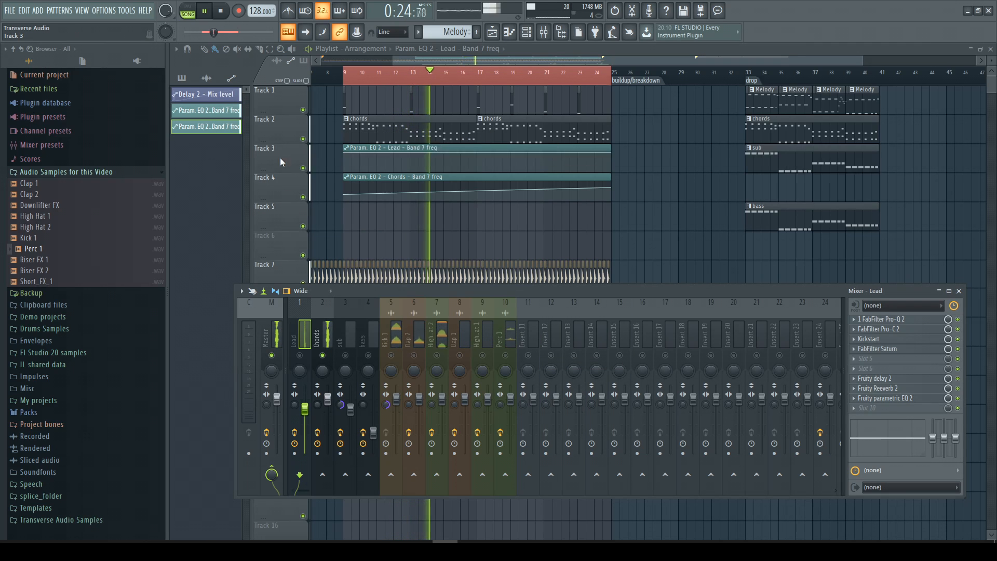
right_click(343, 107)
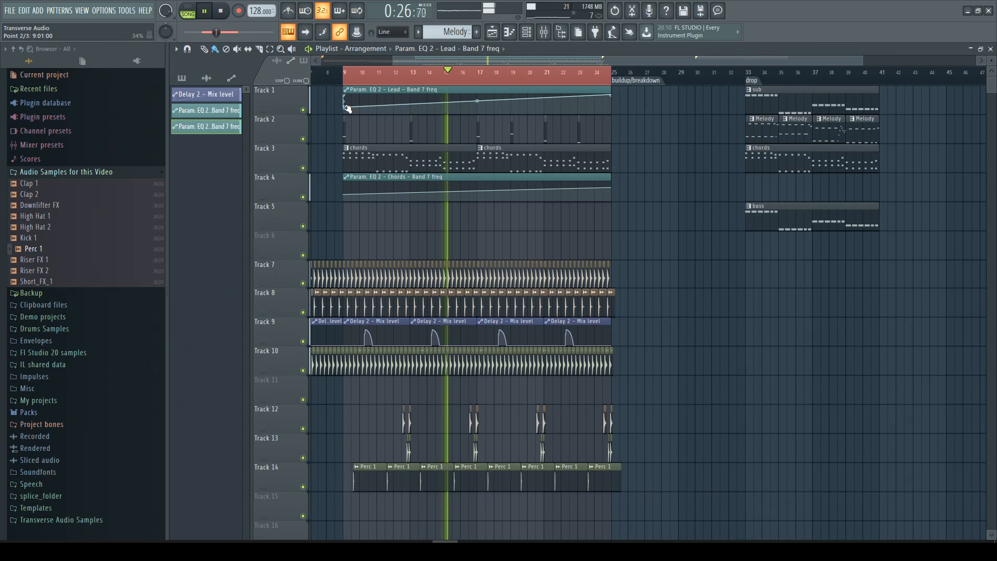
left_click_drag(612, 95, 614, 101)
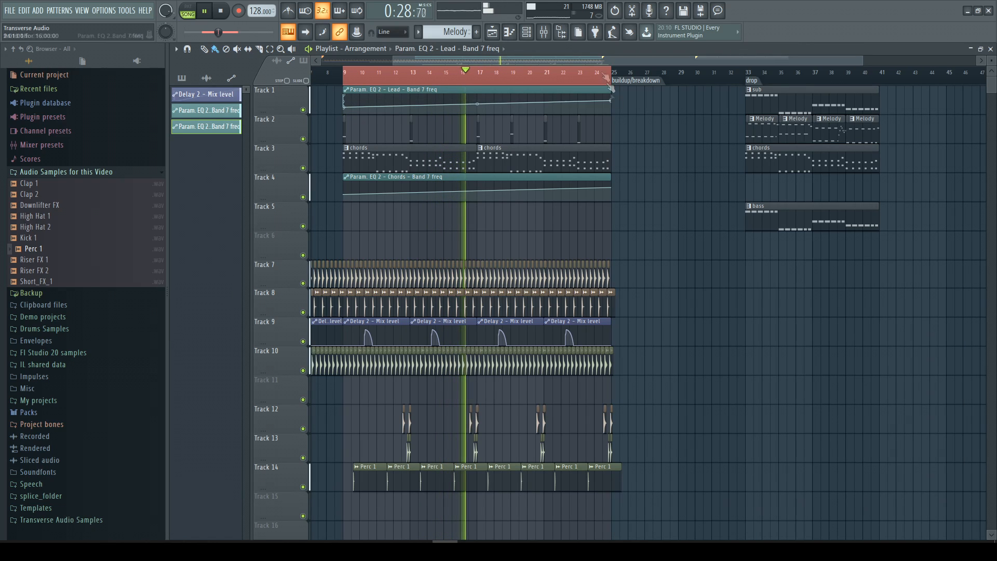
left_click(546, 34)
left_click(959, 290)
- Clear the time selection over bars 9 to 25 of the intro
scroll(375, 116, "up", 1)
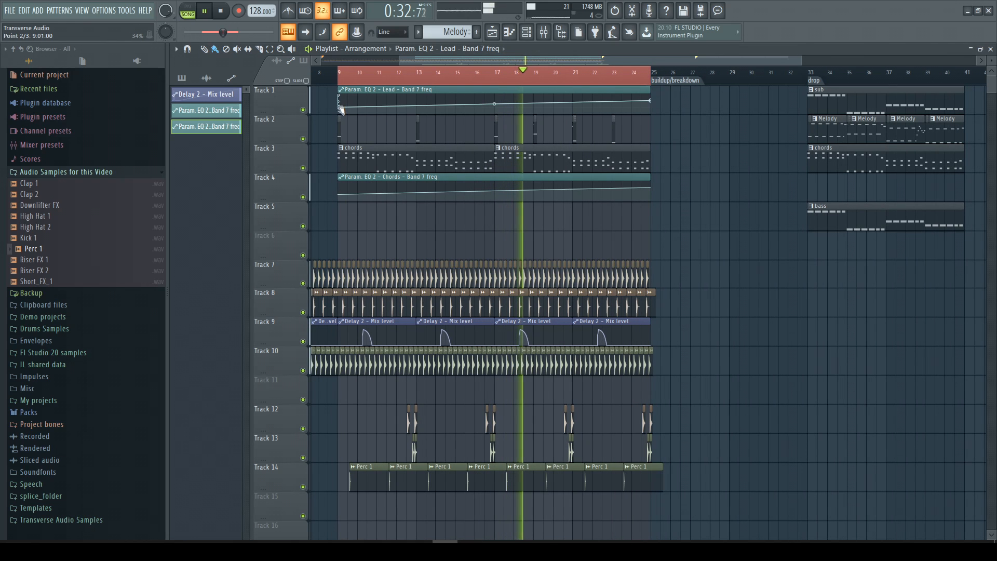
scroll(574, 103, "up", 1)
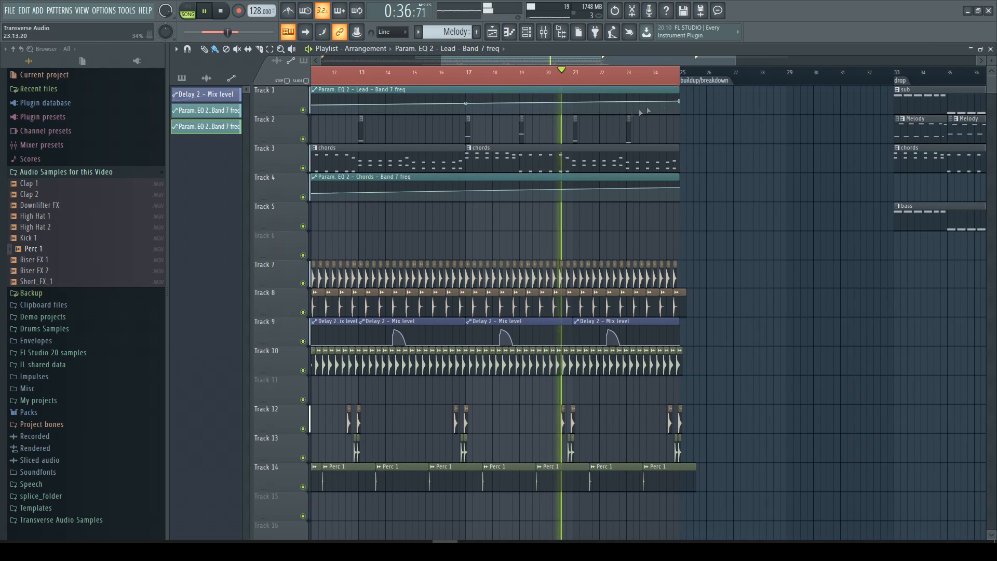
scroll(563, 132, "down", 1)
scroll(564, 133, "down", 1)
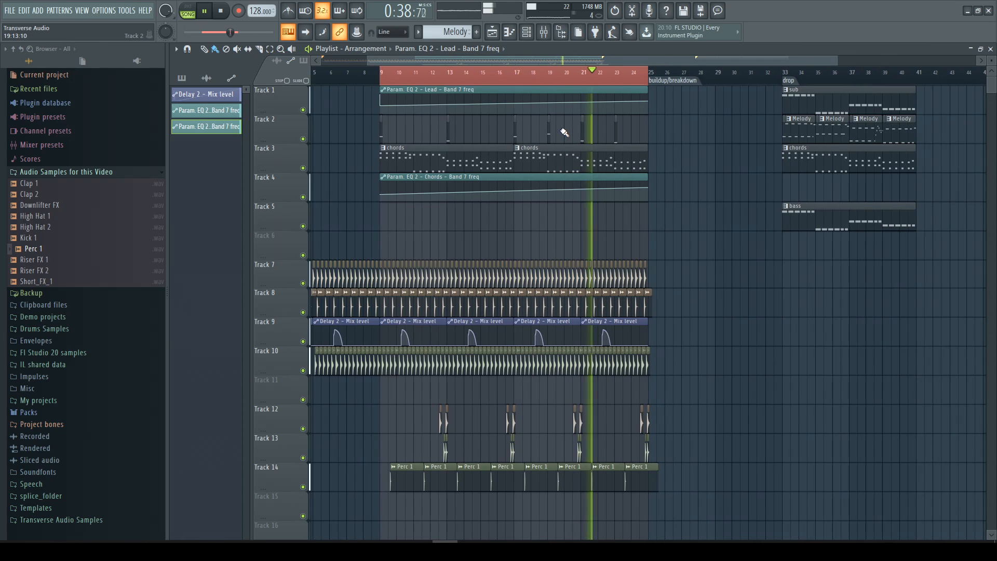
double_click(643, 79)
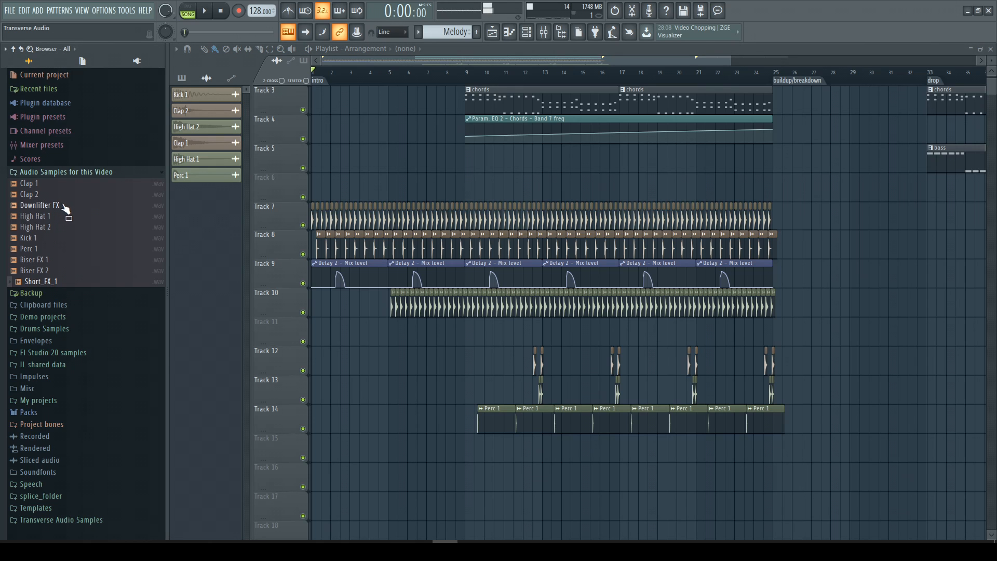
- Place the Downlifter FX sample at the start of Track 16, trim it to 4 bars and repeat it up to bar 25
scroll(418, 286, "down", 4)
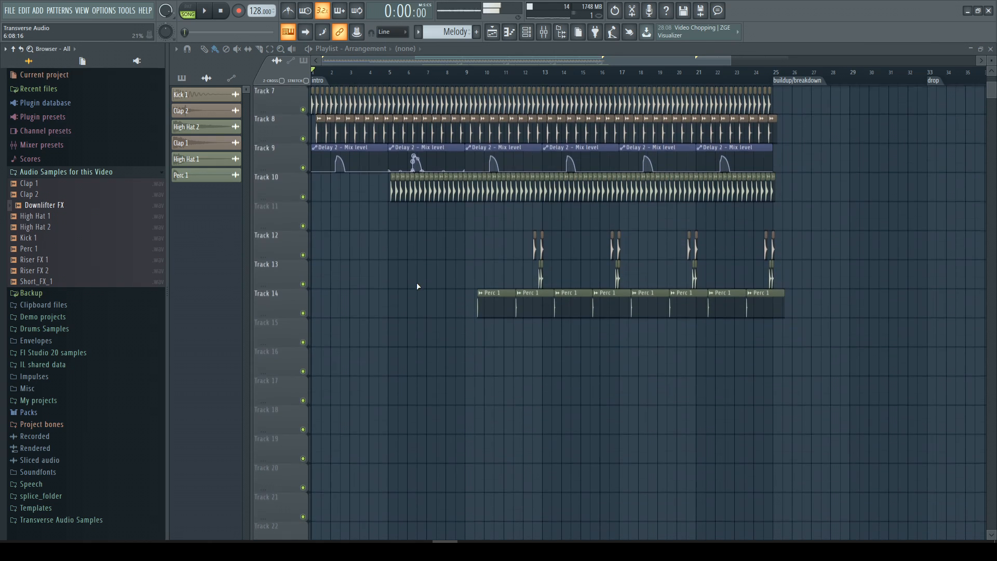
left_click_drag(338, 331, 317, 360)
scroll(358, 375, "up", 5)
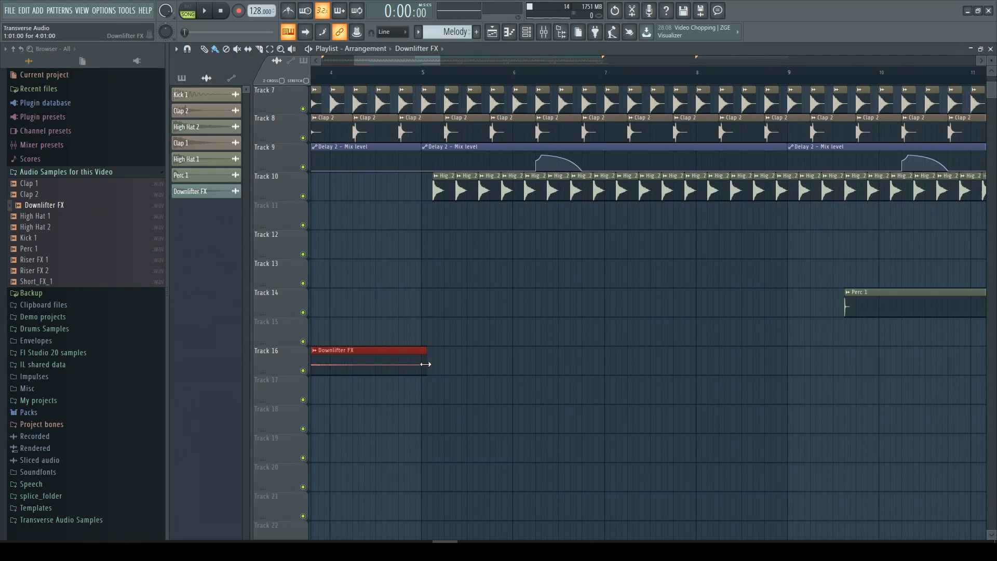
scroll(419, 364, "down", 6)
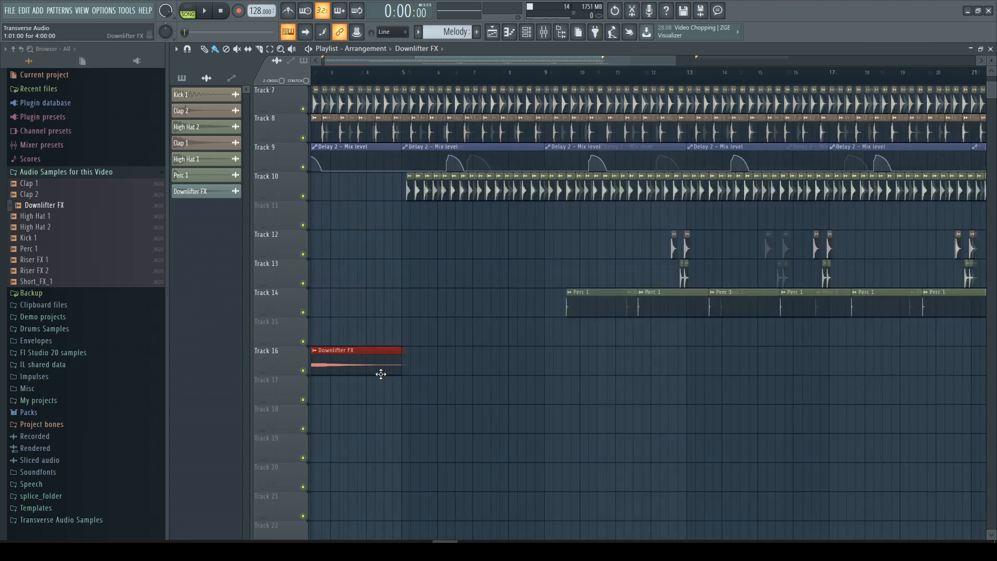
key("ctrl+b")
key("ctrl+b")
key("ctrl+b")
key("ctrl+b")
key("ctrl+b")
- Copy the first Downlifter FX clip to Track 17, make it unique and reverse its sample
left_click(347, 355)
left_click_drag(347, 355, 346, 385)
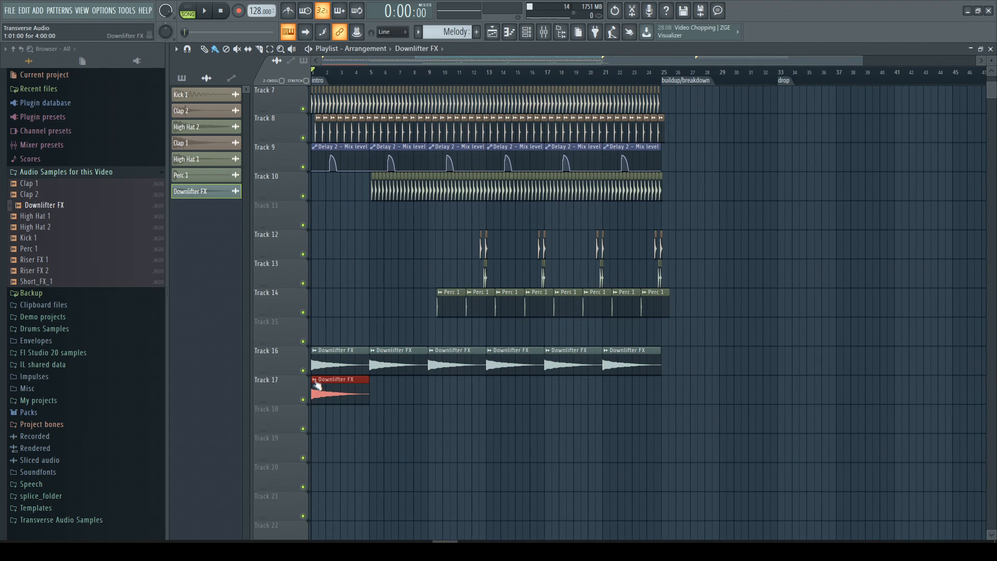
right_click(351, 389)
left_click(347, 456)
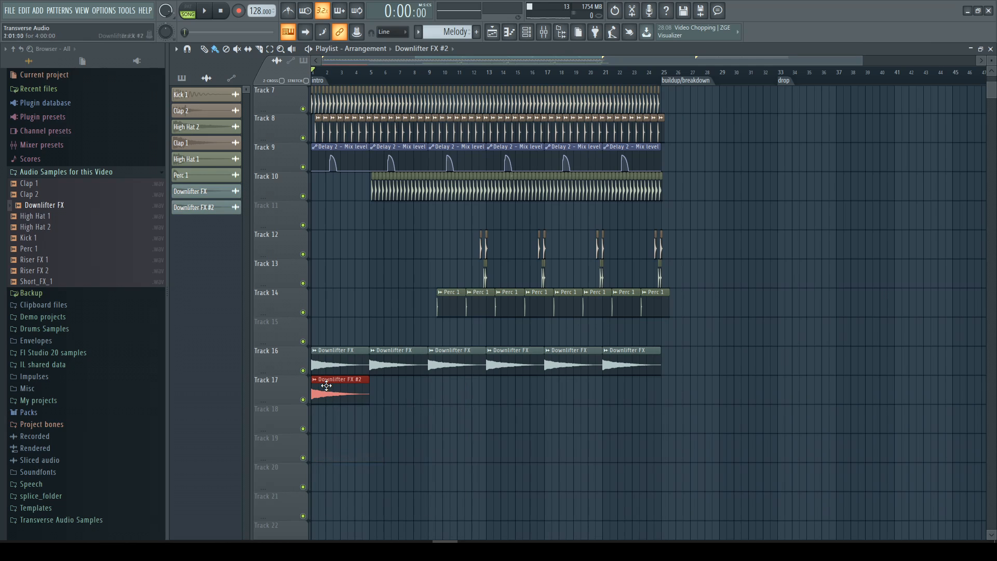
left_click(326, 380)
left_click(398, 284)
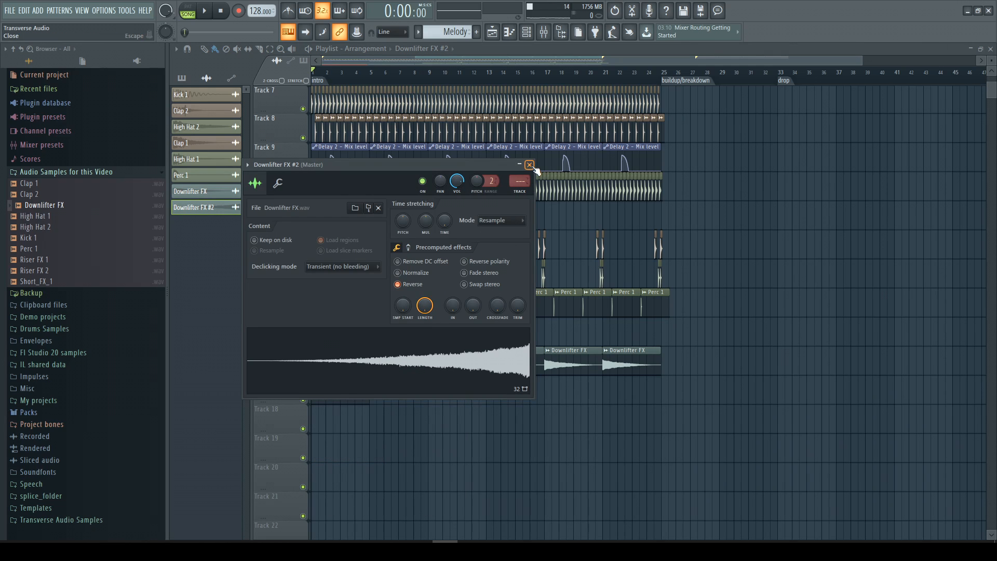
left_click(529, 165)
- Repeat the reversed Downlifter FX #2 clip along Track 17 up to bar 25
key("ctrl+b")
key("ctrl+b")
key("ctrl+b")
key("ctrl+b")
key("ctrl+b")
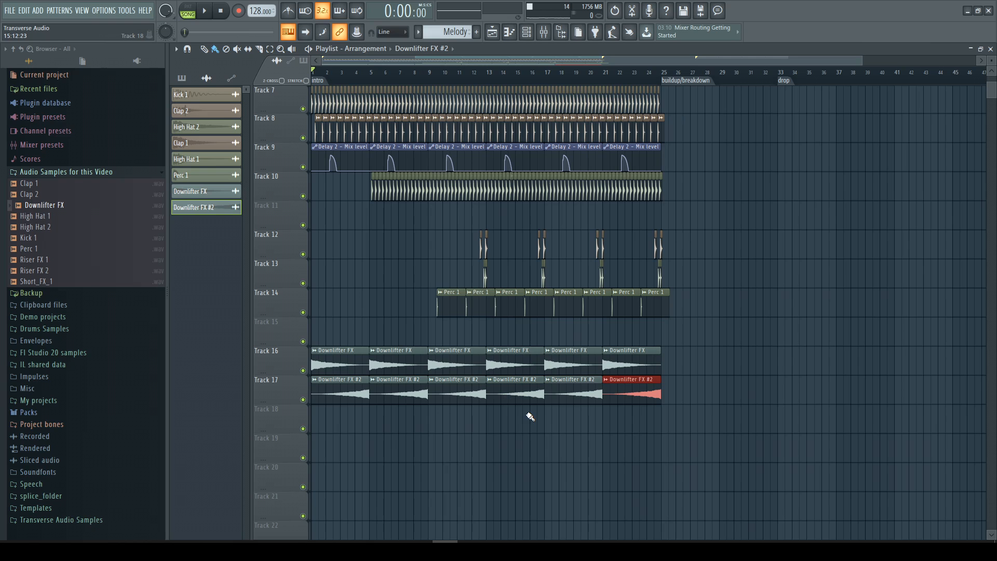
- Place the Short_FX_1 sample on Track 19 so its loudest point falls at the buildup/breakdown marker at bar 25
left_click_drag(44, 283, 677, 455)
scroll(678, 455, "up", 6)
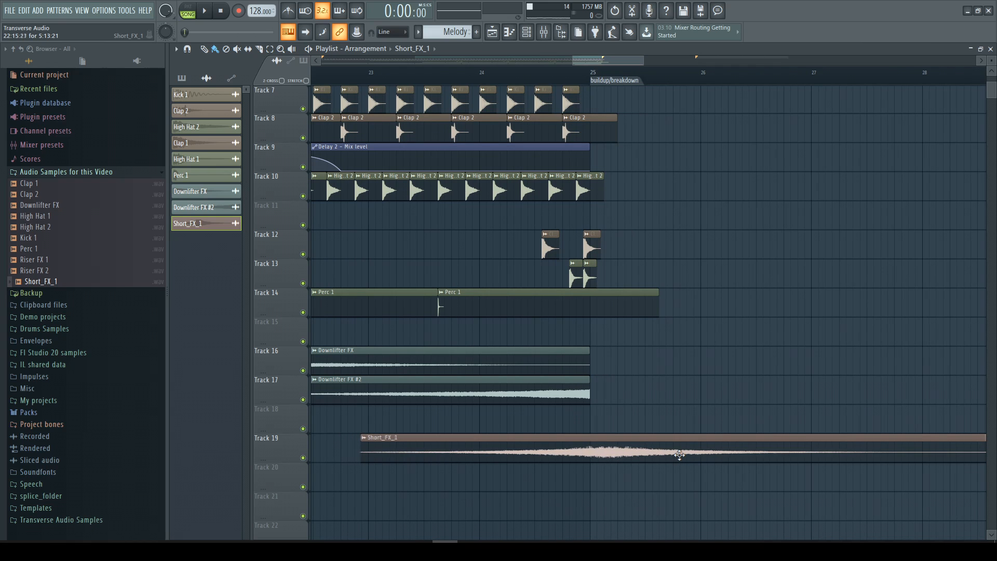
scroll(667, 453, "down", 8)
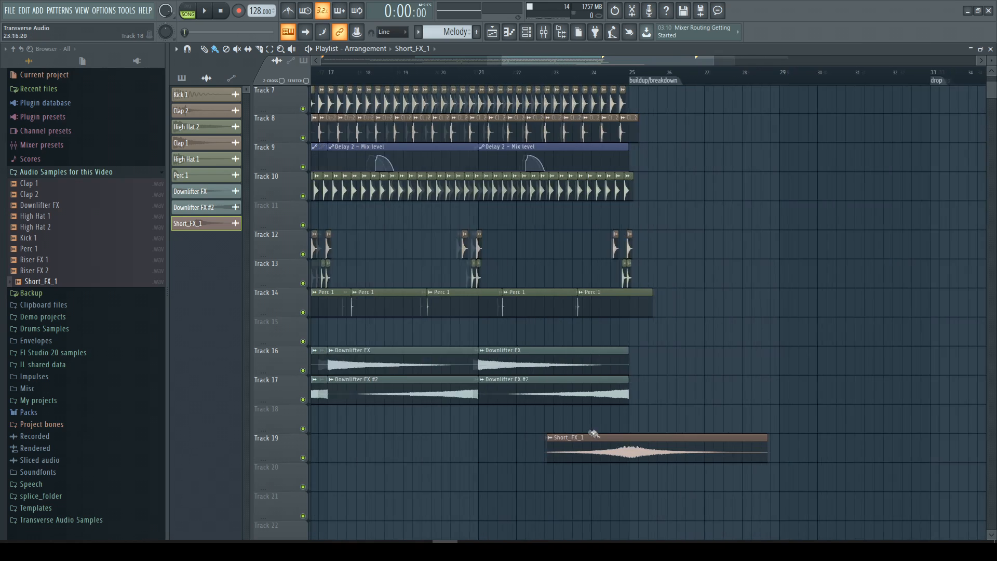
- Add Riser FX 1 to Track 20 and Riser FX 2 to Track 21, both ending on beat 4 of bar 24
left_click_drag(84, 261, 511, 478)
left_click_drag(293, 388, 507, 513)
left_click_drag(518, 485, 601, 491)
scroll(597, 507, "up", 6)
scroll(535, 486, "up", 4)
left_click(561, 513)
scroll(559, 502, "up", 4)
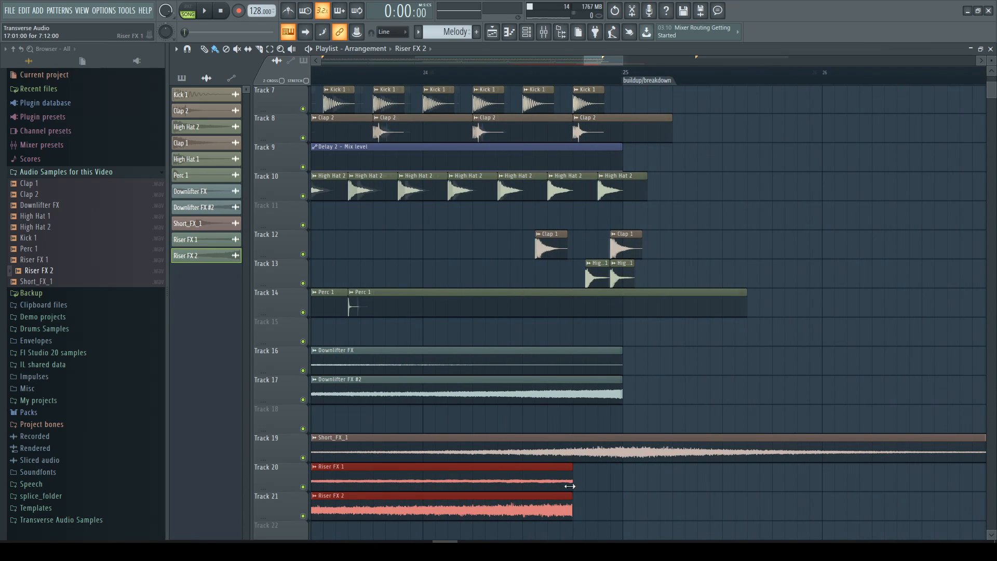
scroll(564, 486, "down", 10)
scroll(559, 485, "down", 3)
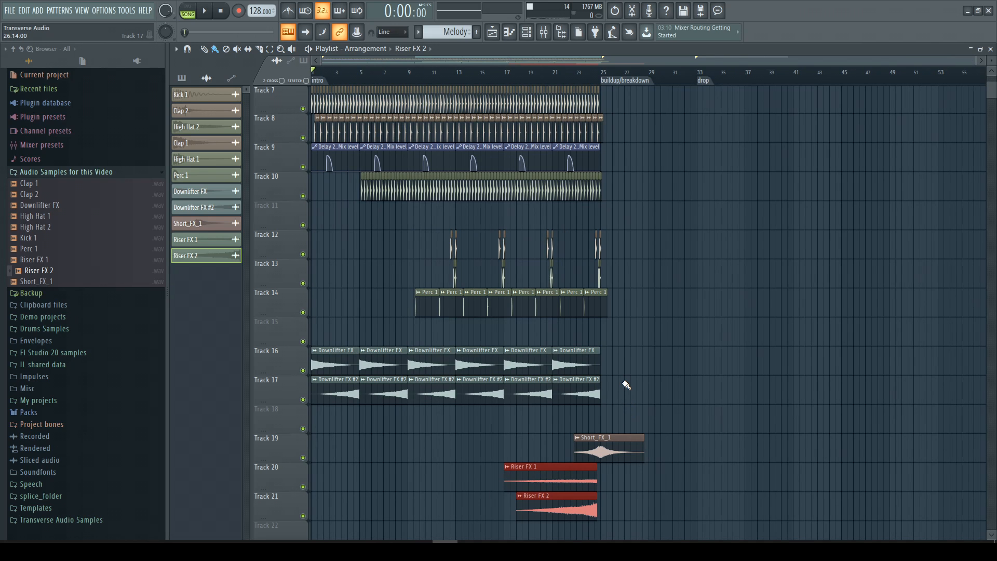
- Delete the last kicks before bars 5, 9, 17 and 25 on Track 7 and the closing High Hat 2 hits in bar 24 on Track 10
scroll(627, 384, "up", 5)
scroll(602, 342, "up", 8)
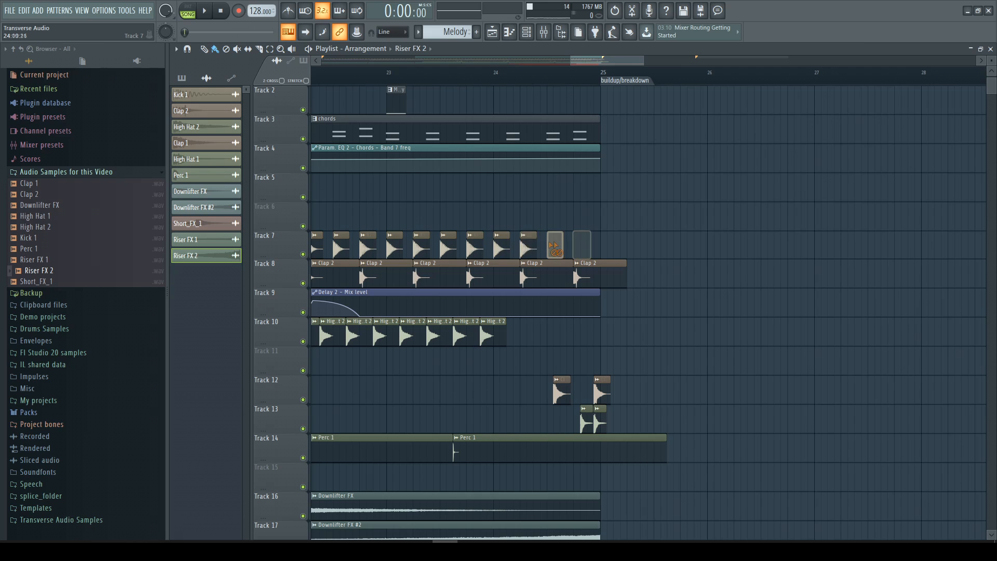
scroll(508, 242, "down", 3)
left_click_drag(583, 61, 285, 86)
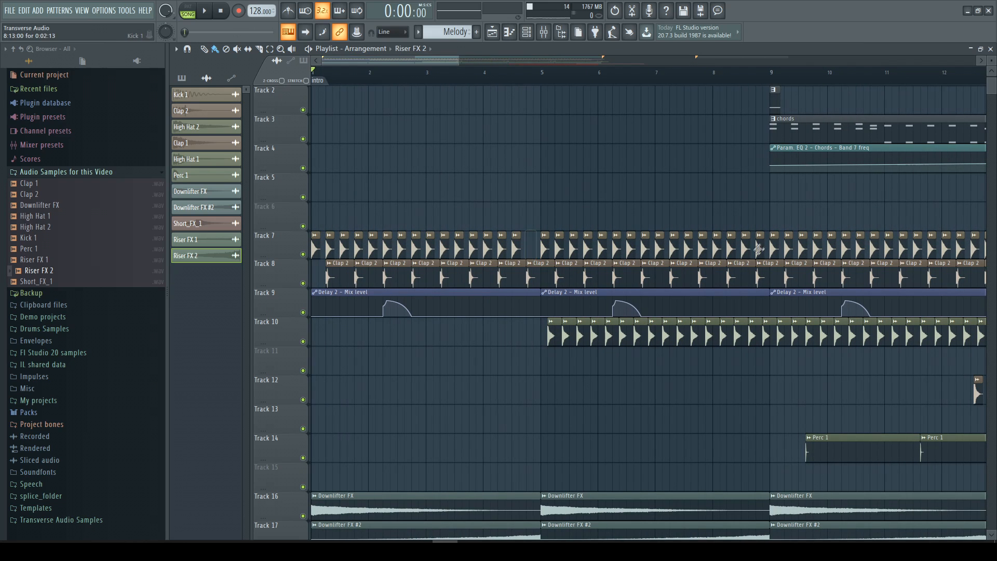
scroll(751, 249, "down", 3)
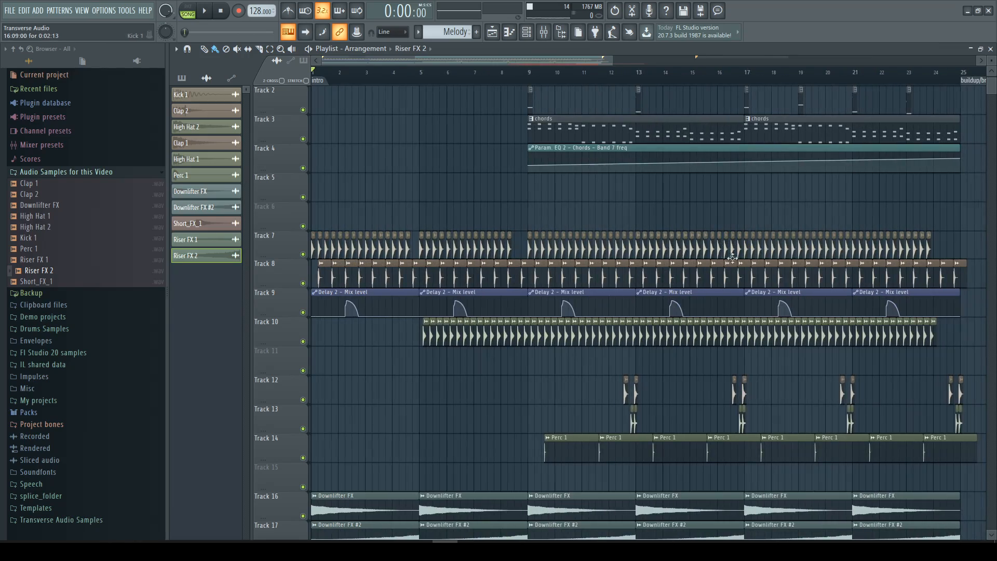
scroll(746, 248, "up", 4)
scroll(683, 250, "down", 5)
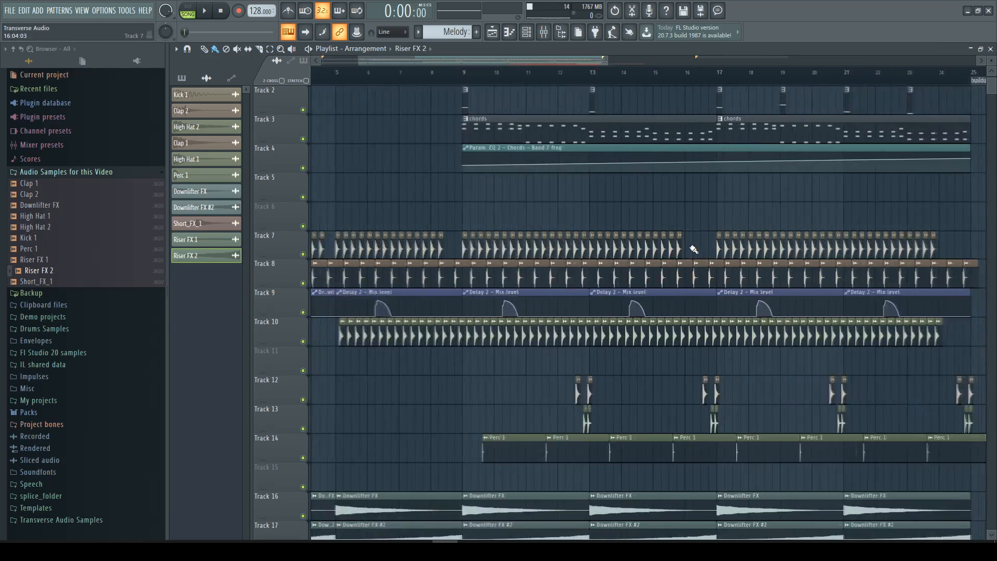